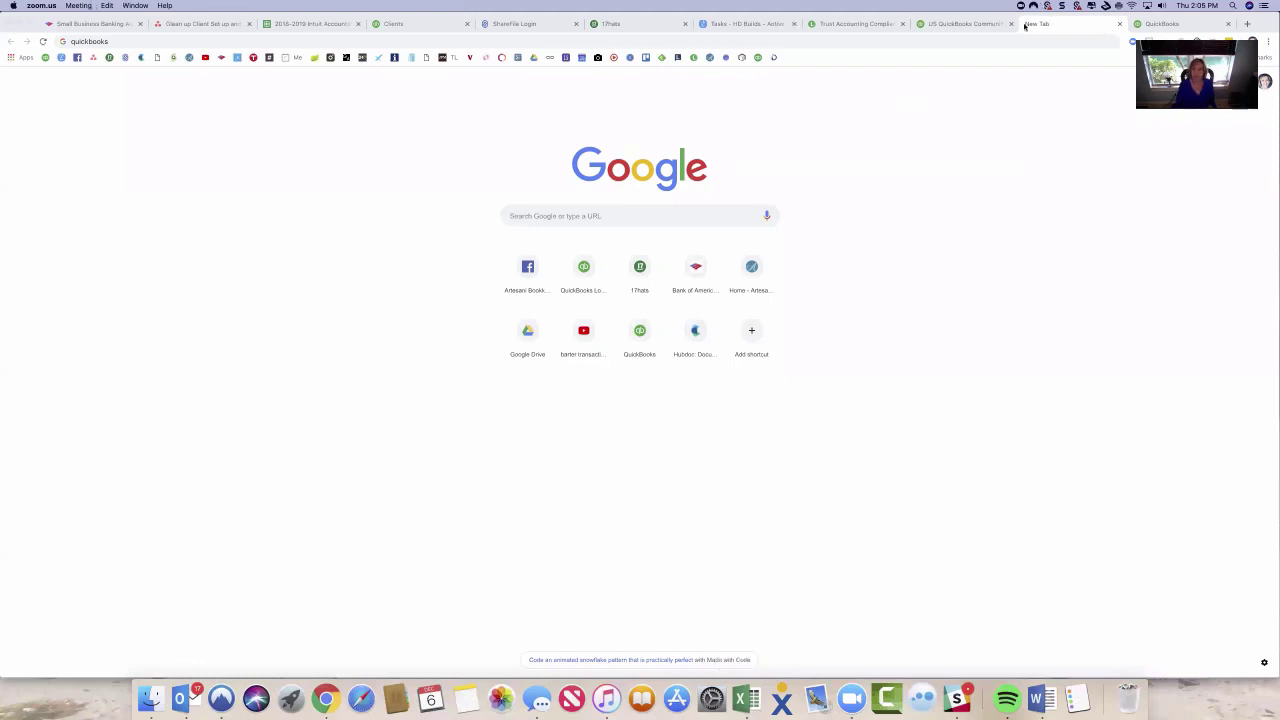
Step: Search the web for "quickbook" and open the QuickBooks official site from the results
{"action": "left_click", "coordinate": [672, 213]}
{"action": "left_click", "coordinate": [677, 215]}
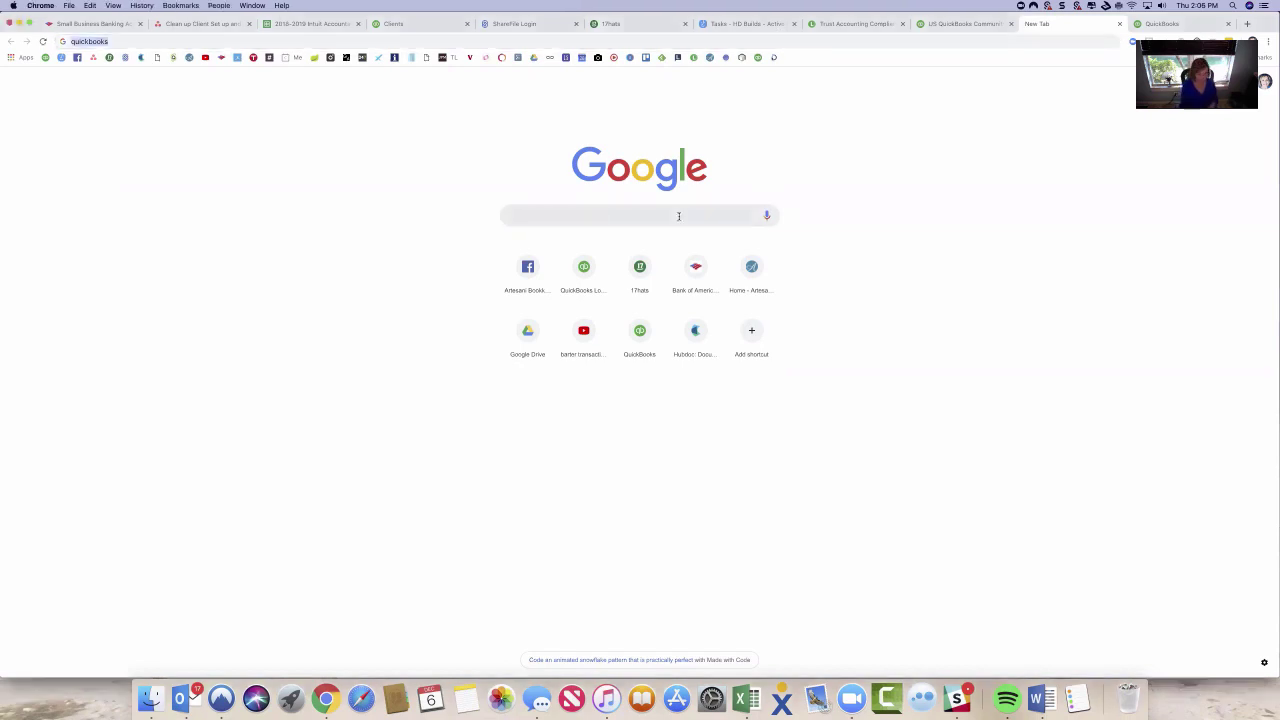
{"action": "type", "text": "quicka"}
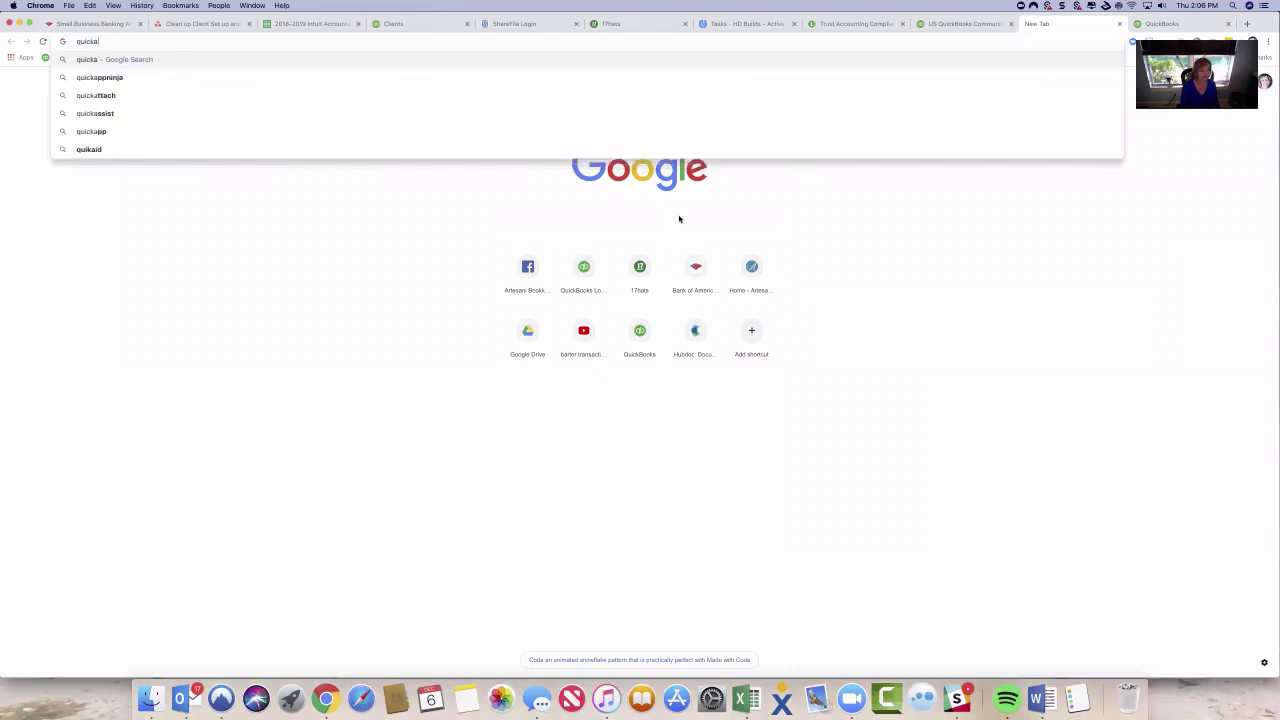
{"action": "type", "text": "book"}
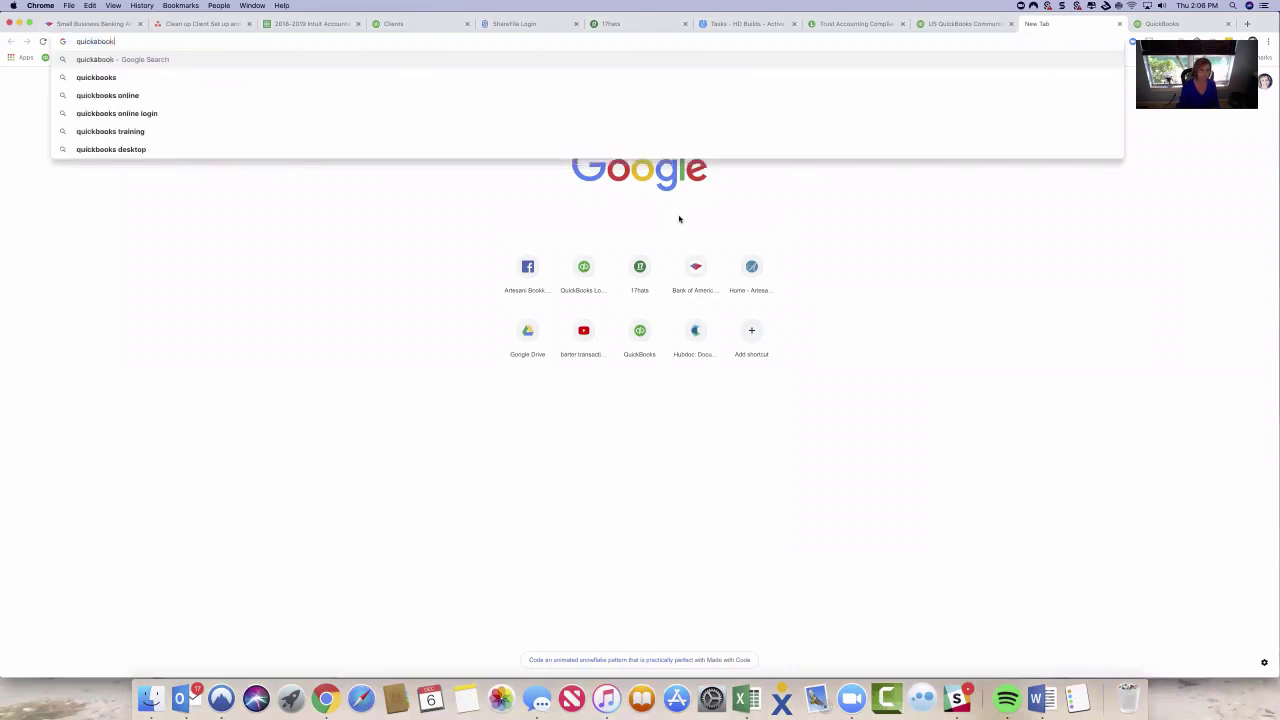
{"action": "key", "text": "Return"}
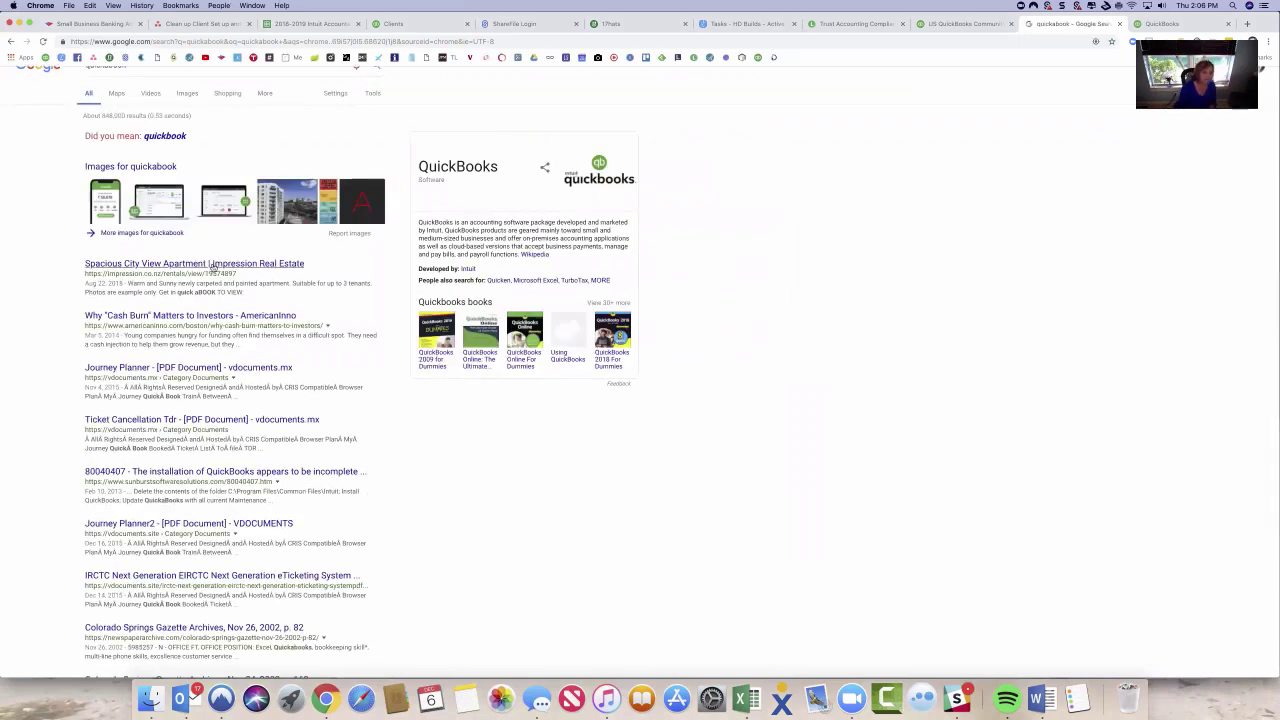
{"action": "left_click", "coordinate": [177, 138]}
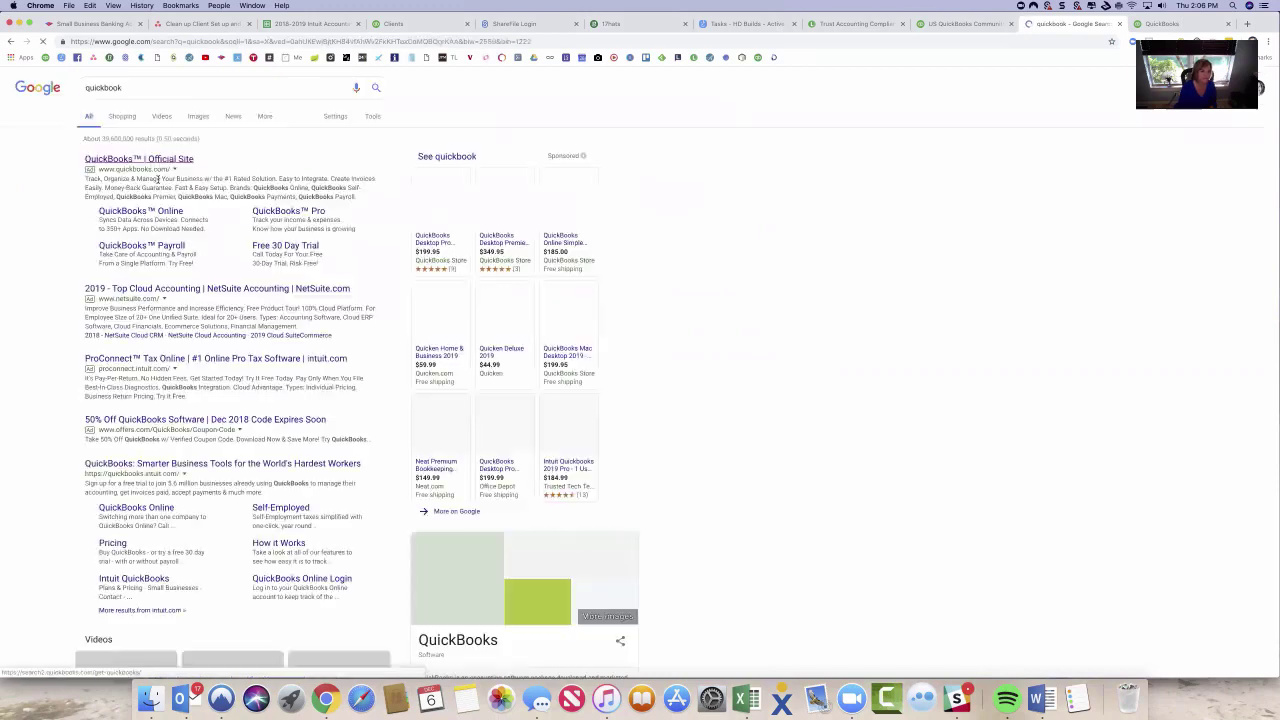
{"action": "left_click", "coordinate": [143, 159]}
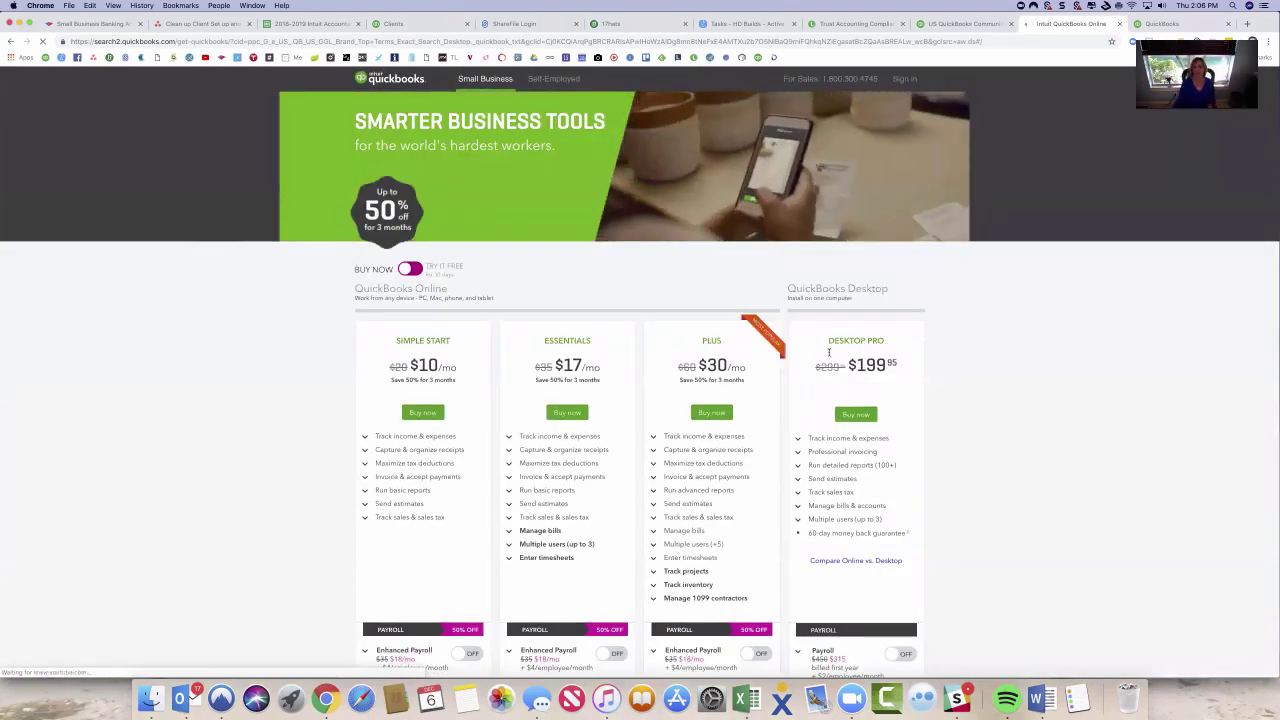
Step: Examine the prices and features of the Simple Start, Essentials, Plus and Desktop Pro plans, including the plan comparison table
{"action": "left_click_drag", "start_coordinate": [850, 413], "coordinate": [908, 478]}
{"action": "left_click_drag", "start_coordinate": [908, 368], "coordinate": [795, 478]}
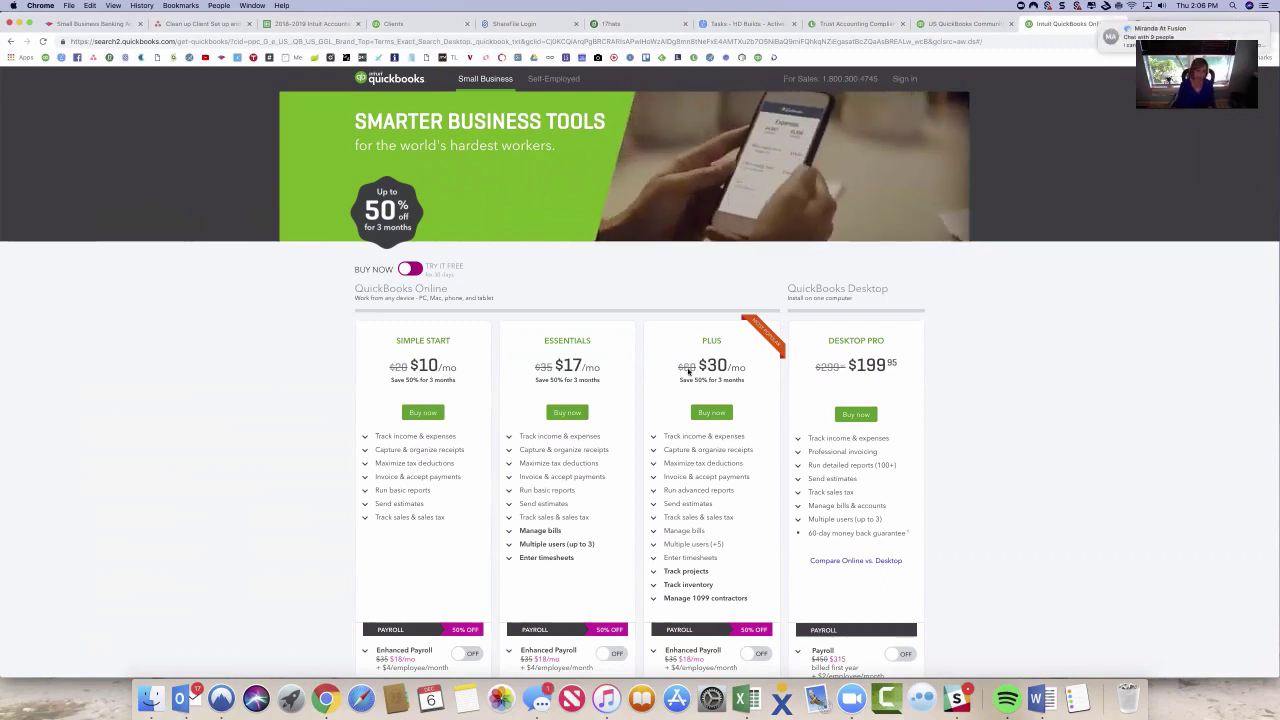
{"action": "scroll", "coordinate": [688, 371], "scroll_direction": "down", "scroll_amount": 1}
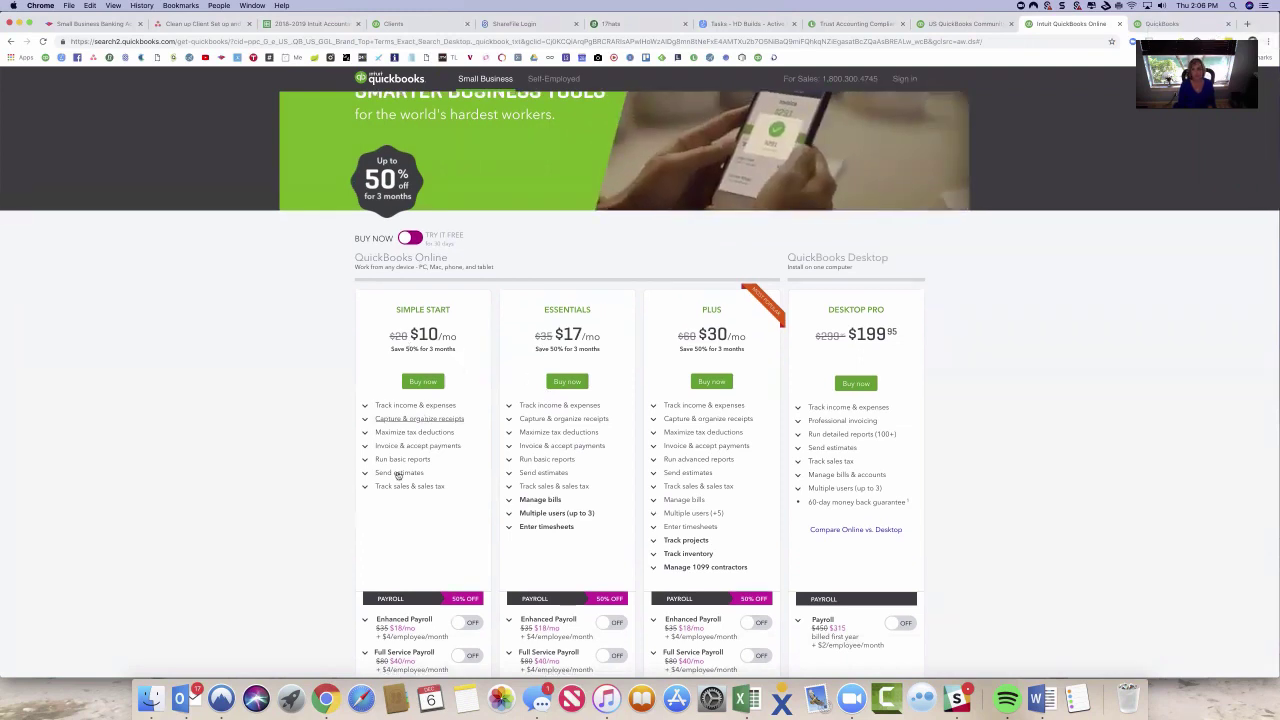
{"action": "left_click_drag", "start_coordinate": [361, 343], "coordinate": [497, 481]}
{"action": "left_click_drag", "start_coordinate": [497, 343], "coordinate": [362, 481]}
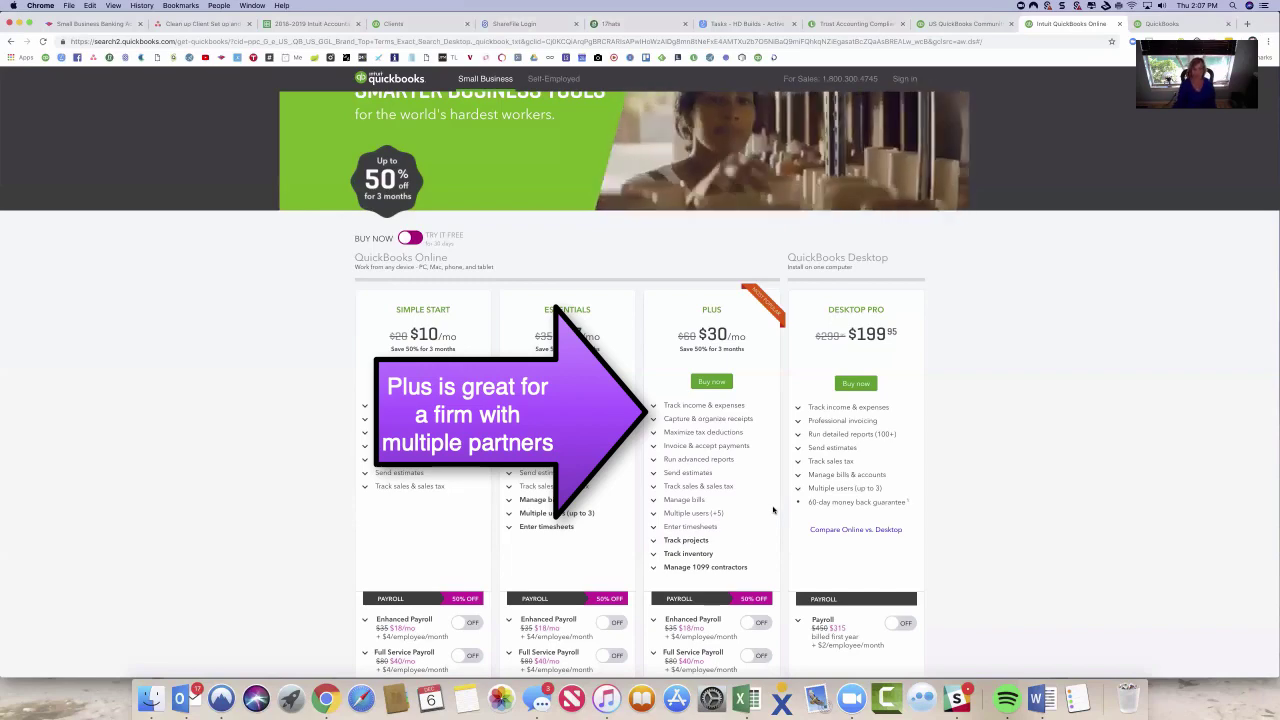
{"action": "scroll", "coordinate": [748, 552], "scroll_direction": "down", "scroll_amount": 5}
{"action": "scroll", "coordinate": [747, 549], "scroll_direction": "down", "scroll_amount": 15}
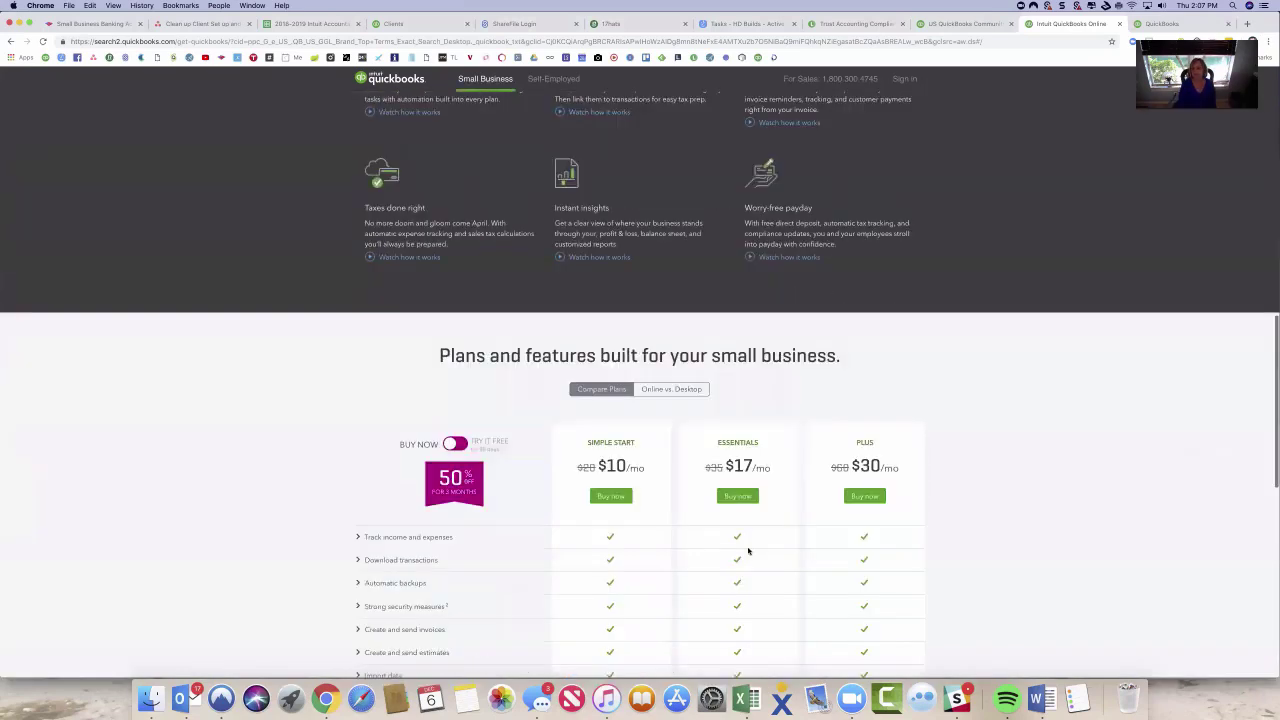
{"action": "scroll", "coordinate": [748, 551], "scroll_direction": "up", "scroll_amount": 3}
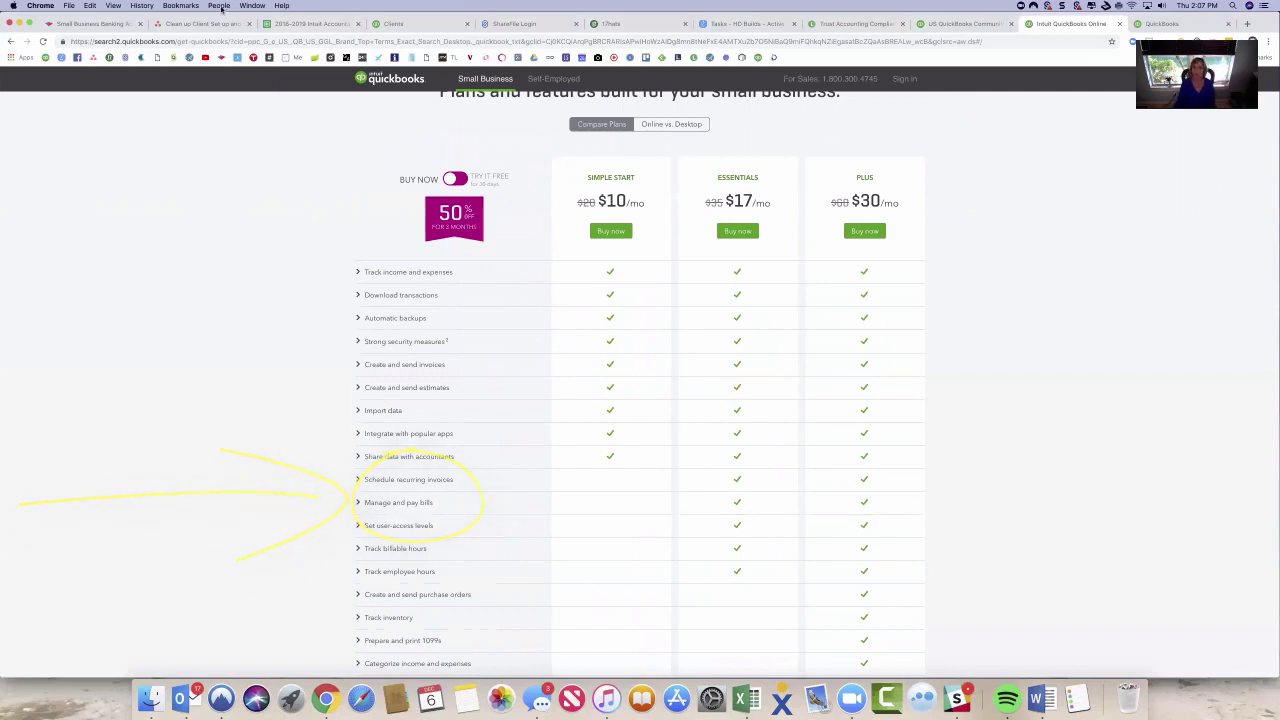
{"action": "scroll", "coordinate": [736, 557], "scroll_direction": "down", "scroll_amount": 2}
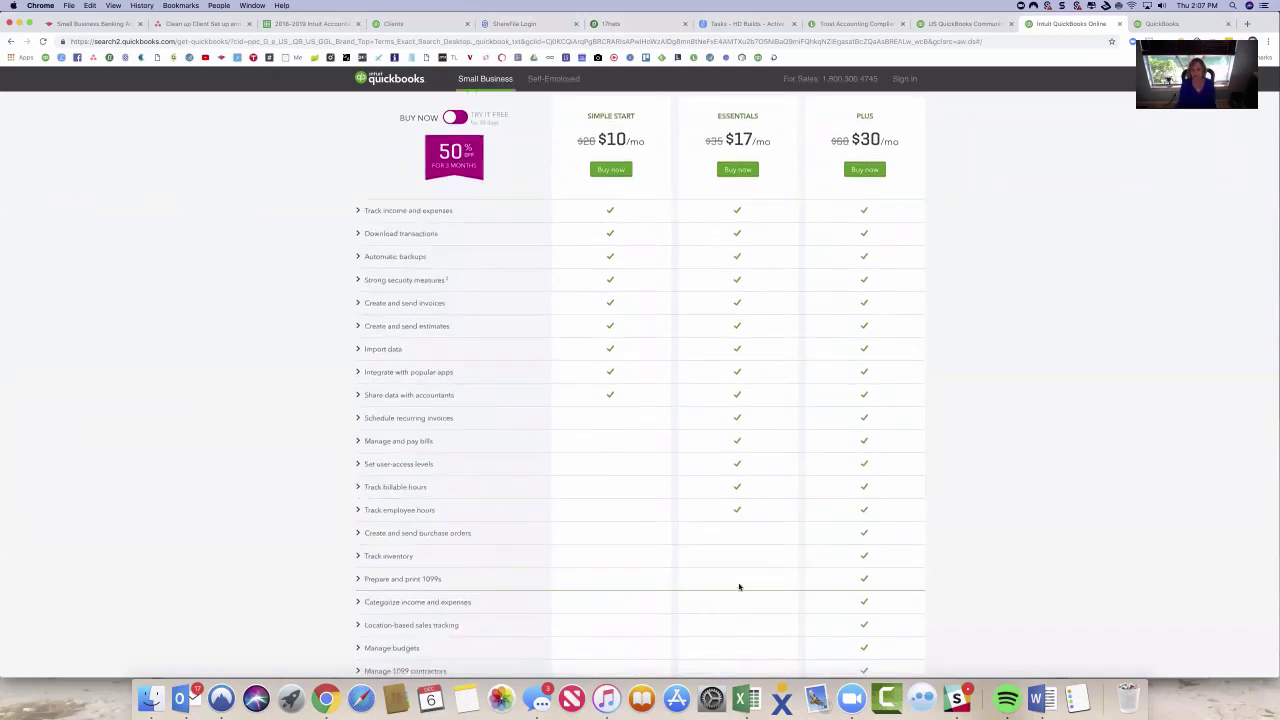
{"action": "scroll", "coordinate": [886, 606], "scroll_direction": "down", "scroll_amount": 1}
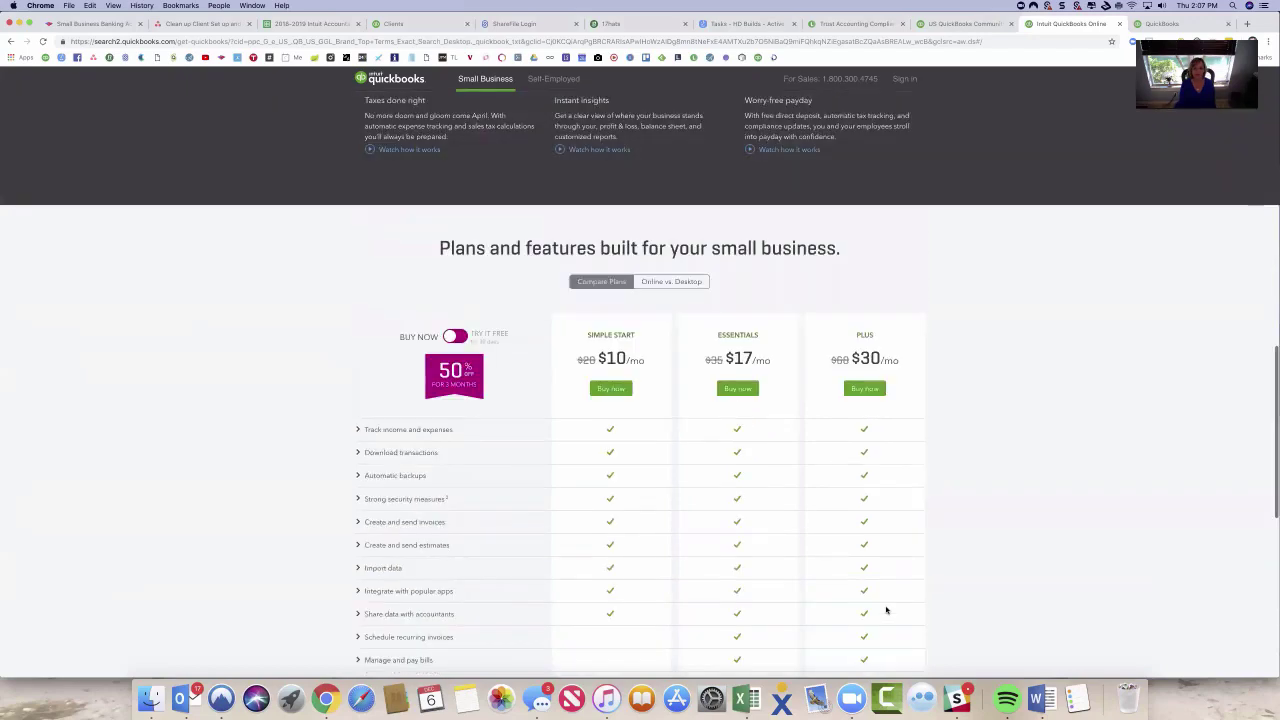
Step: Return to the plan cards and switch the offer from Buy Now to Try It Free
{"action": "scroll", "coordinate": [886, 609], "scroll_direction": "up", "scroll_amount": 10}
{"action": "scroll", "coordinate": [886, 609], "scroll_direction": "up", "scroll_amount": 10}
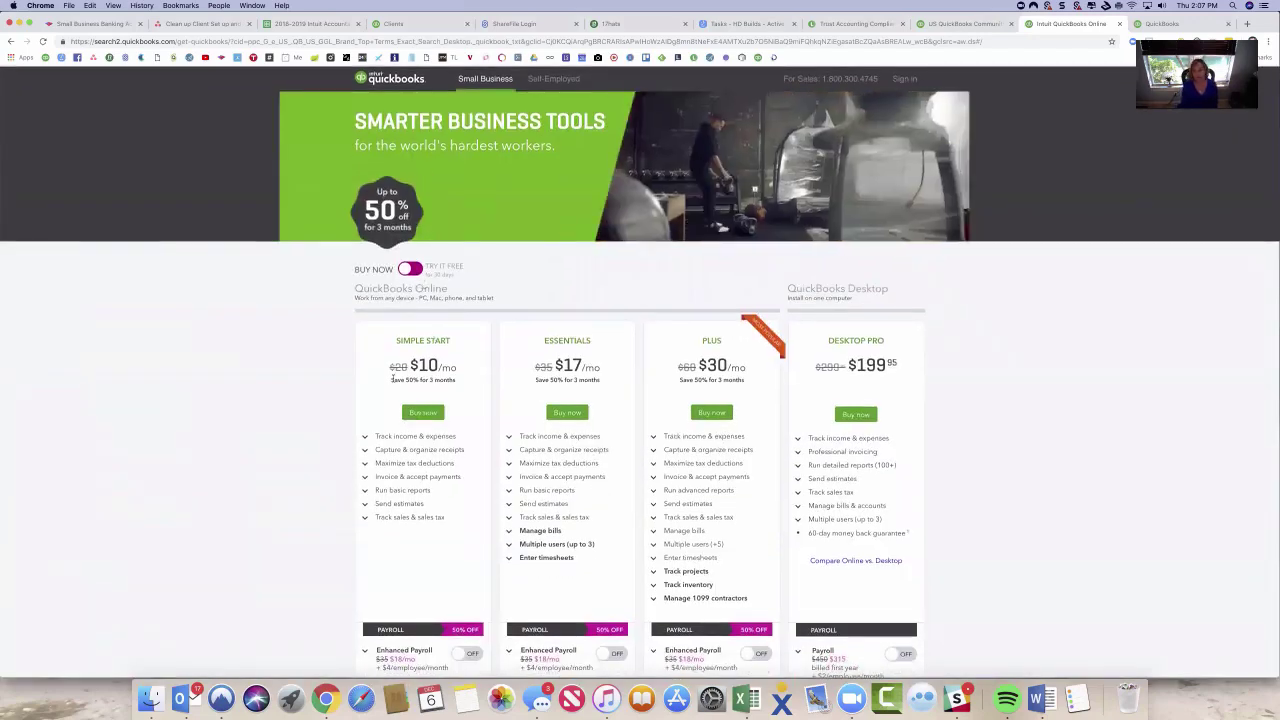
{"action": "left_click", "coordinate": [418, 273]}
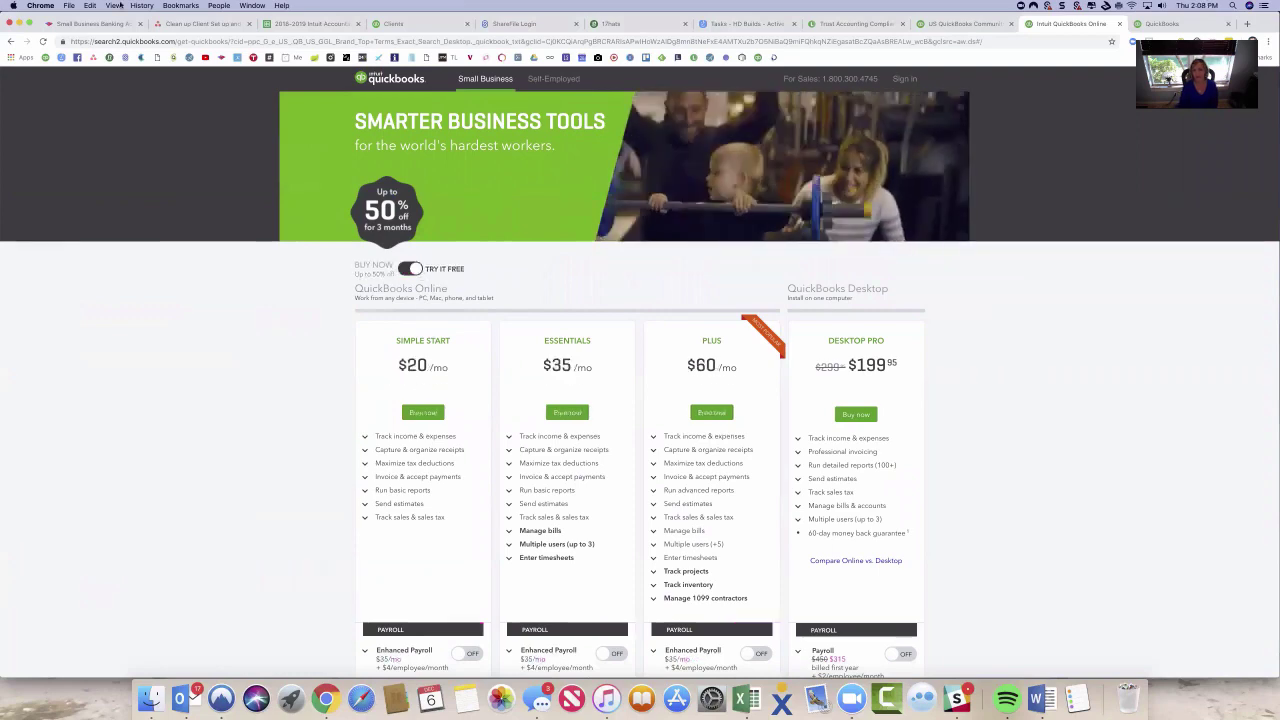
Step: Complete the QuickBooks company setup as Artesani Law Firm, in business for less than 1 year, without selecting any activities
{"action": "left_click", "coordinate": [1160, 23]}
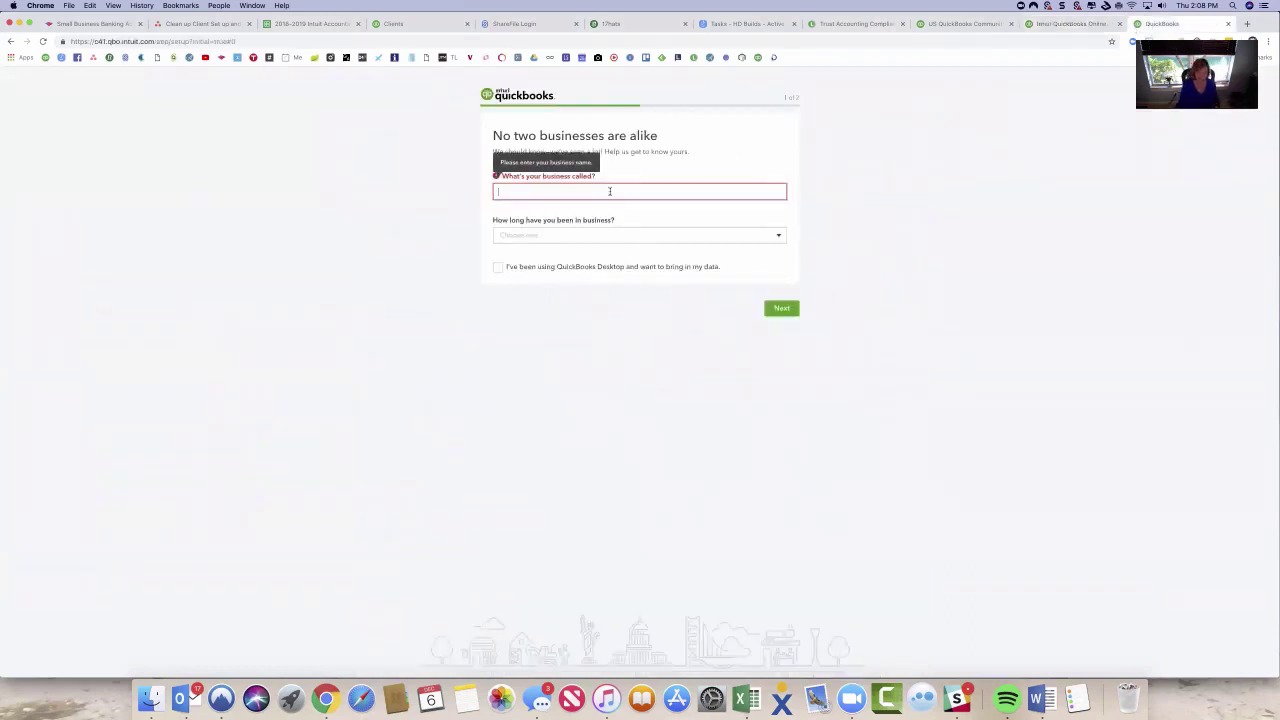
{"action": "type", "text": "Artisan Law Firm"}
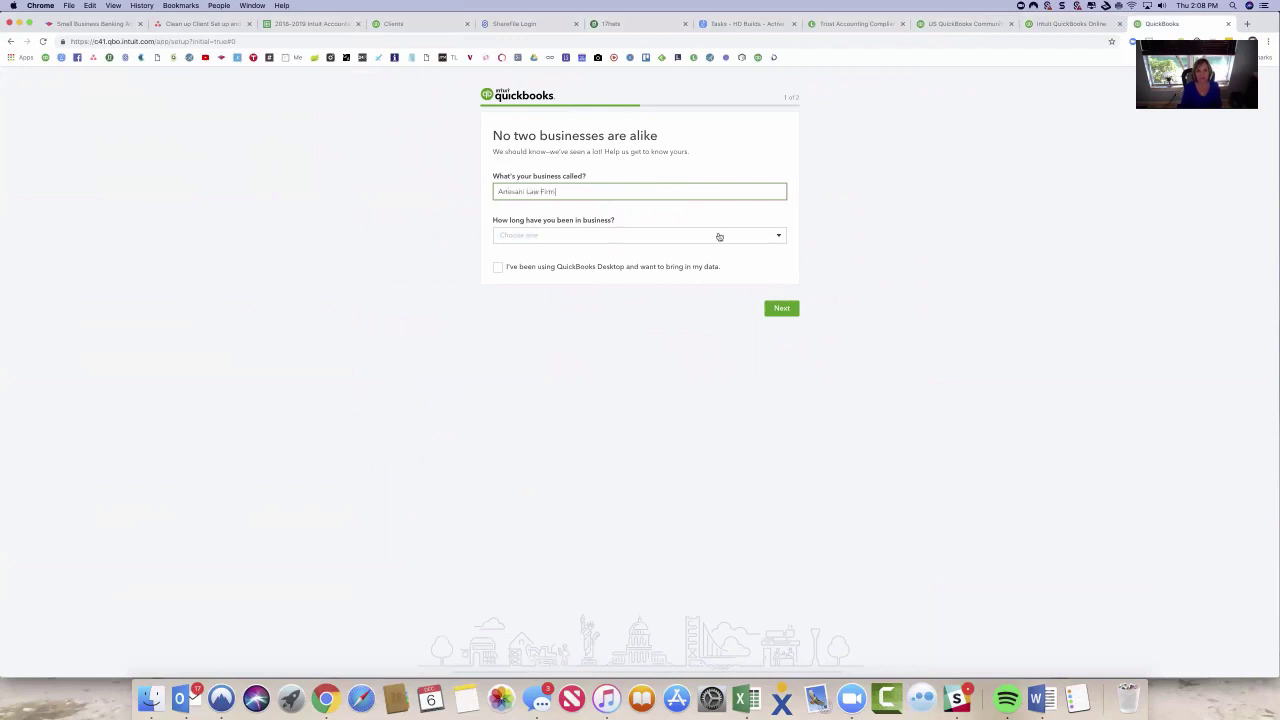
{"action": "left_click", "coordinate": [719, 236]}
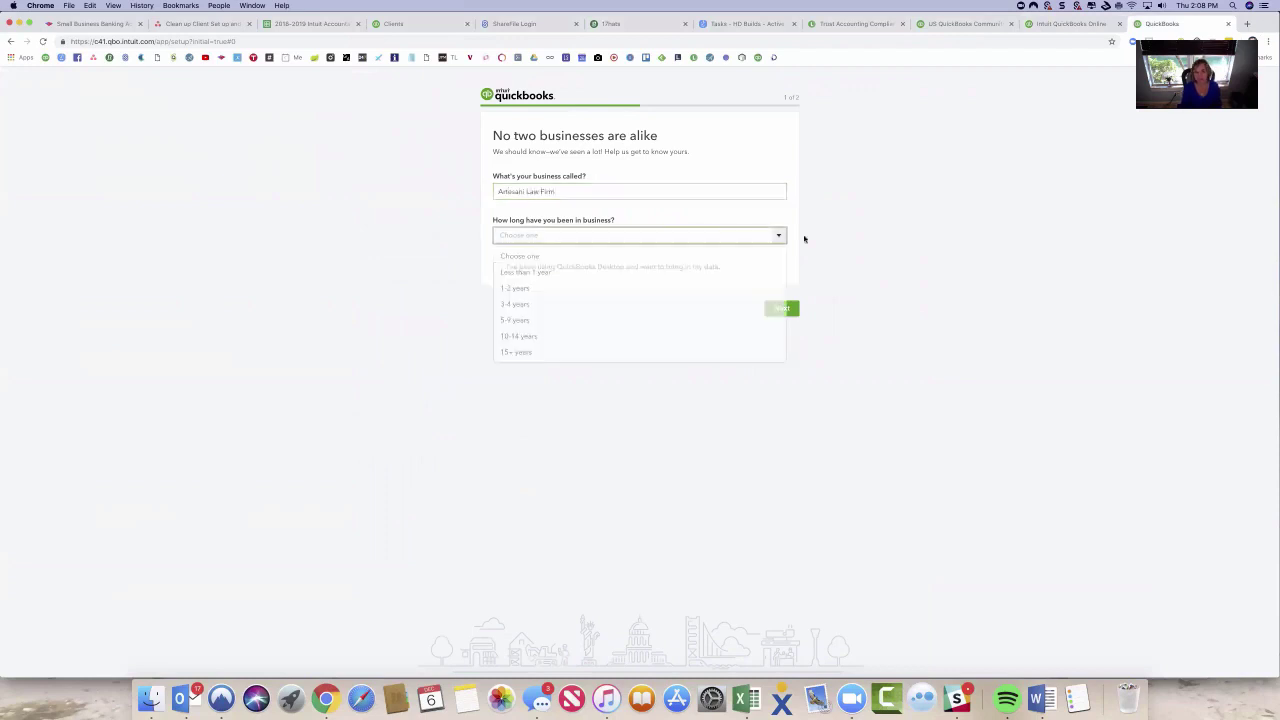
{"action": "left_click", "coordinate": [714, 274]}
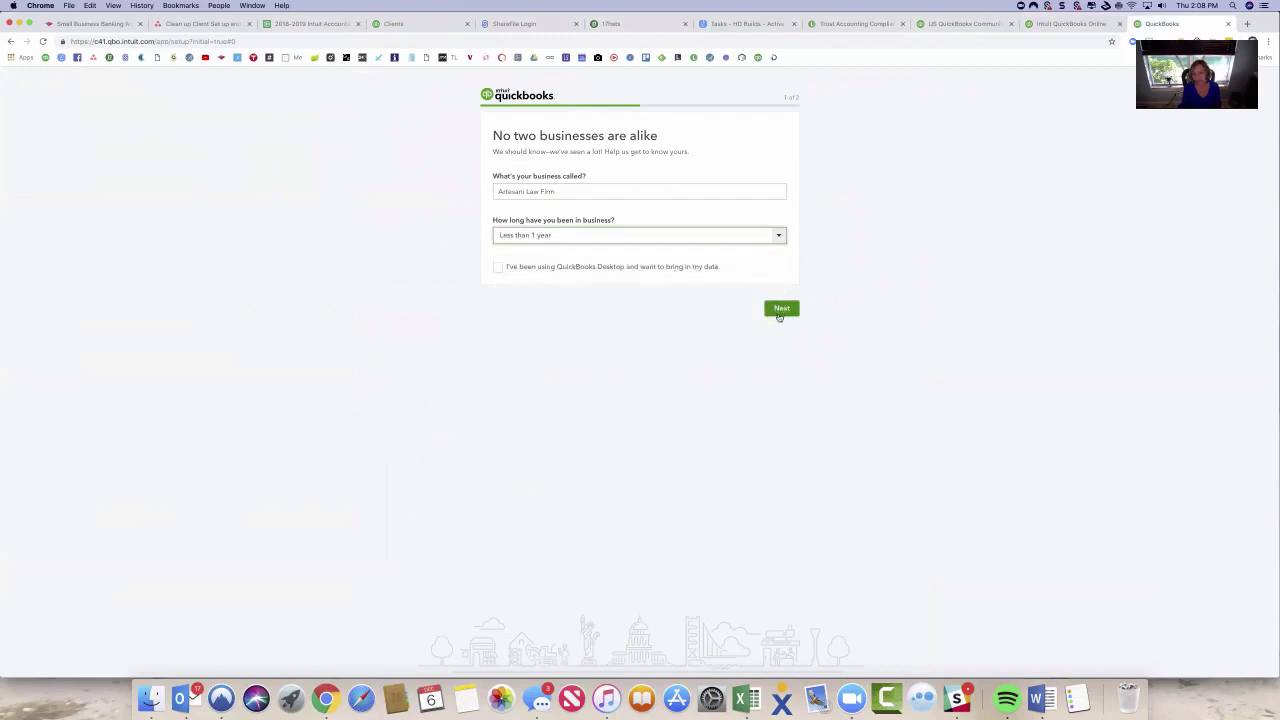
{"action": "left_click", "coordinate": [781, 312]}
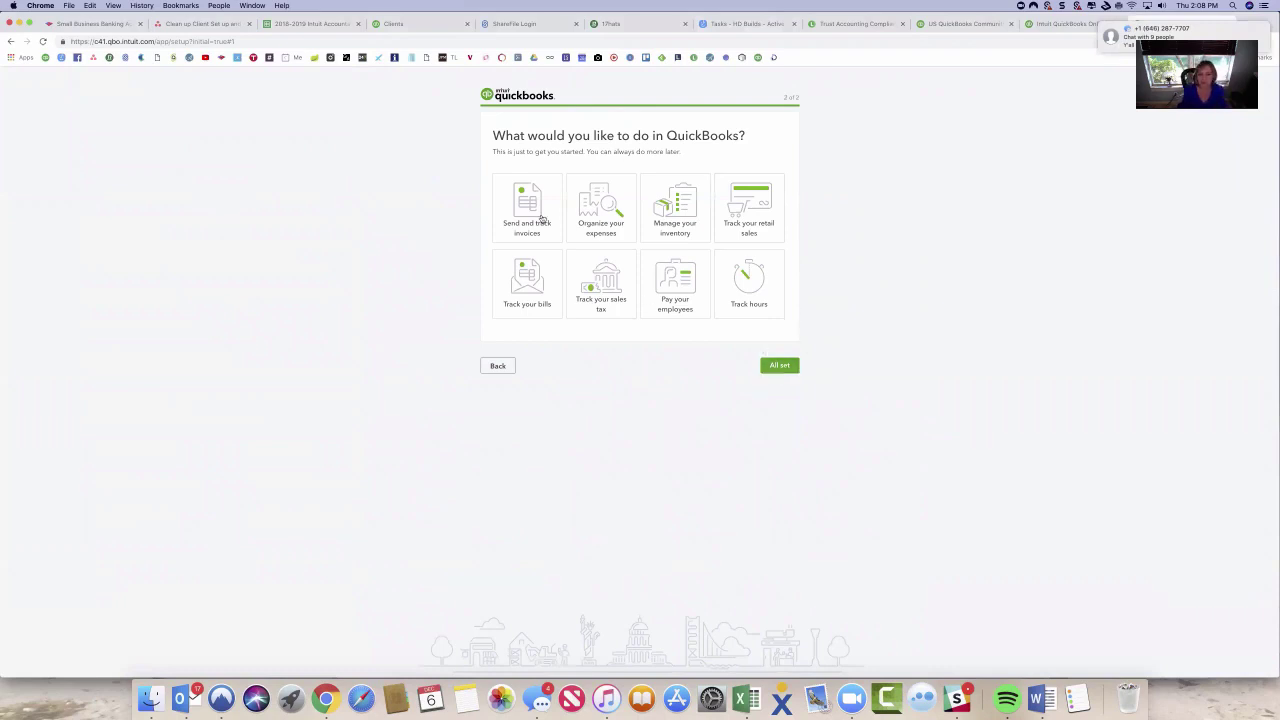
{"action": "left_click", "coordinate": [779, 365]}
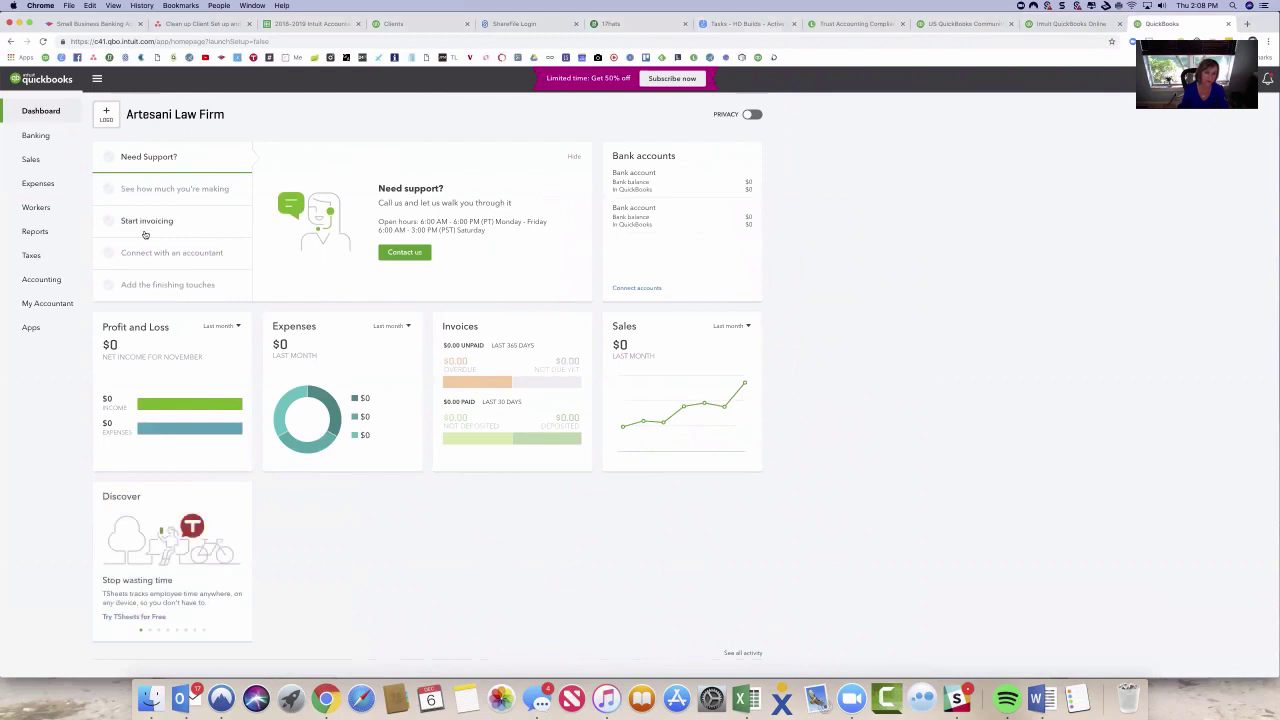
Step: Open the company's Chart of Accounts and review the default account list
{"action": "mouse_move", "coordinate": [22, 280]}
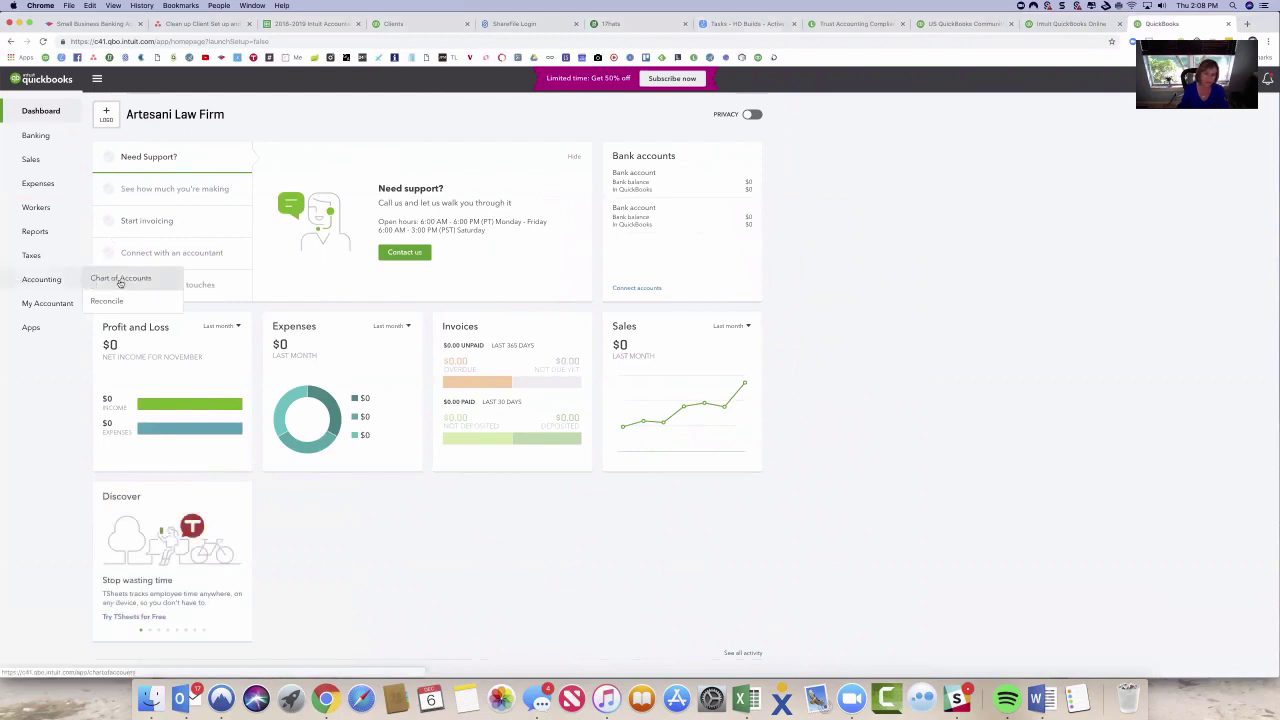
{"action": "left_click", "coordinate": [120, 283]}
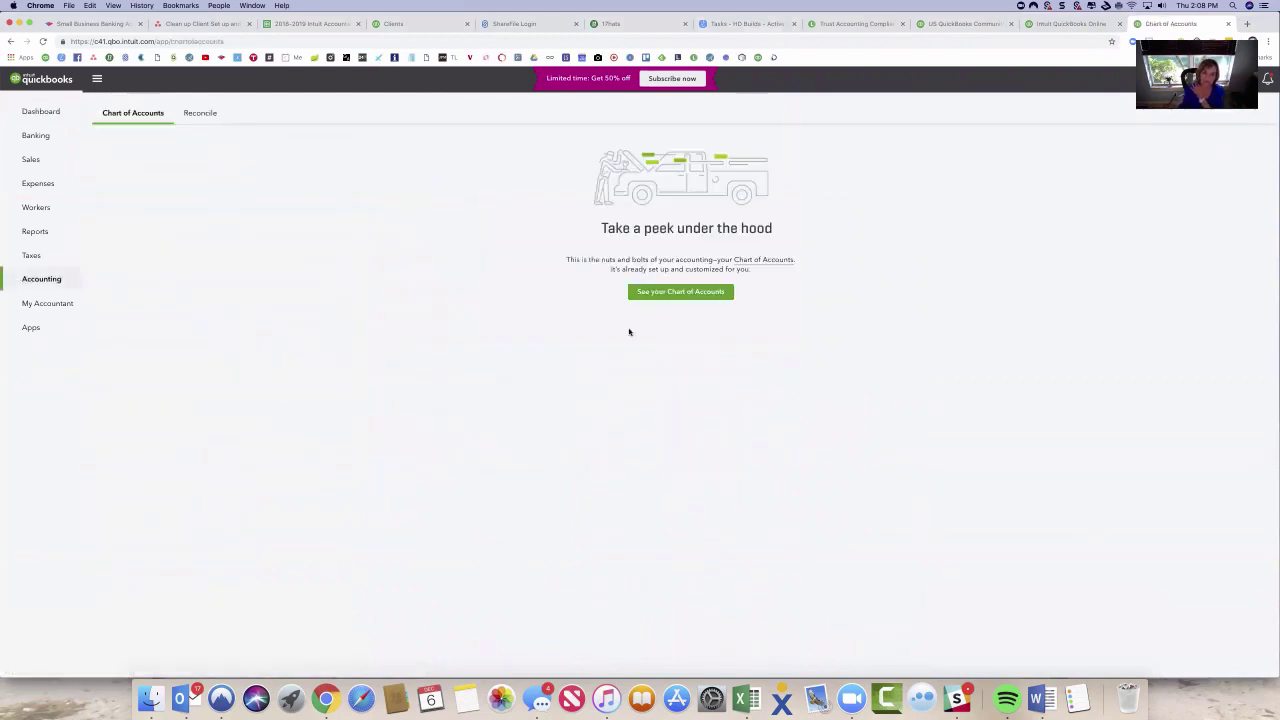
{"action": "left_click", "coordinate": [689, 296]}
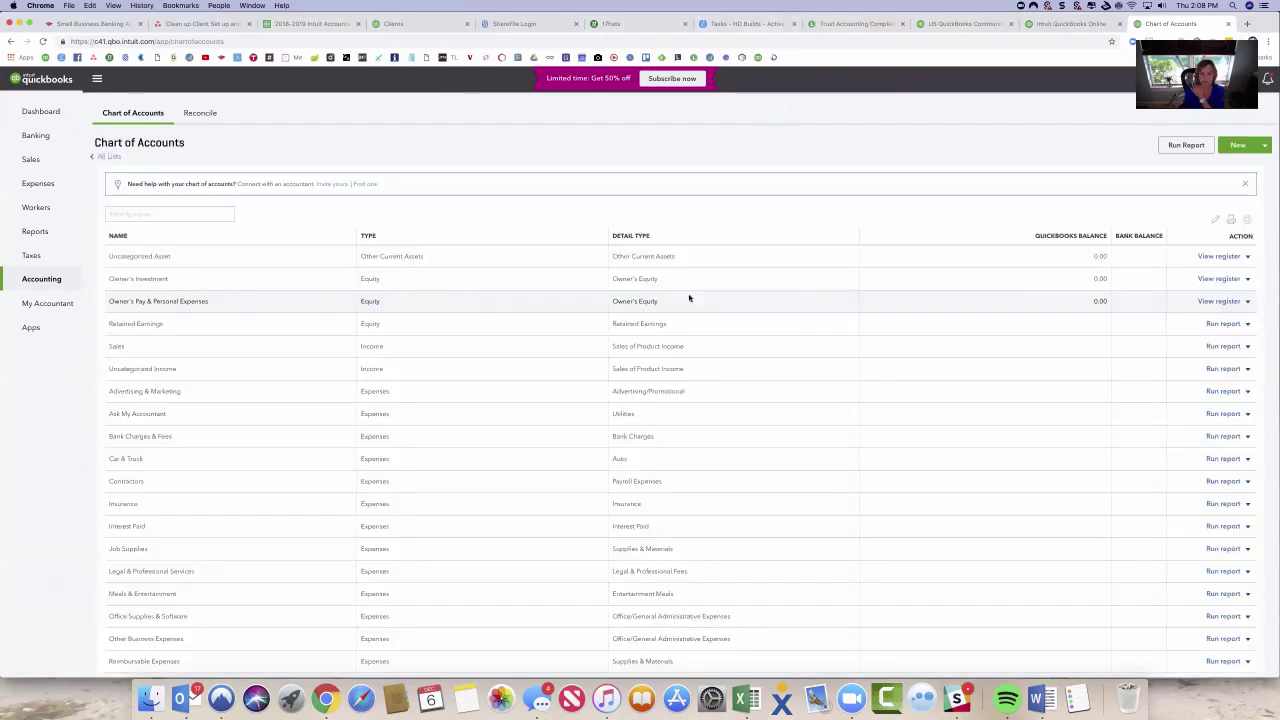
{"action": "scroll", "coordinate": [689, 297], "scroll_direction": "down", "scroll_amount": 2}
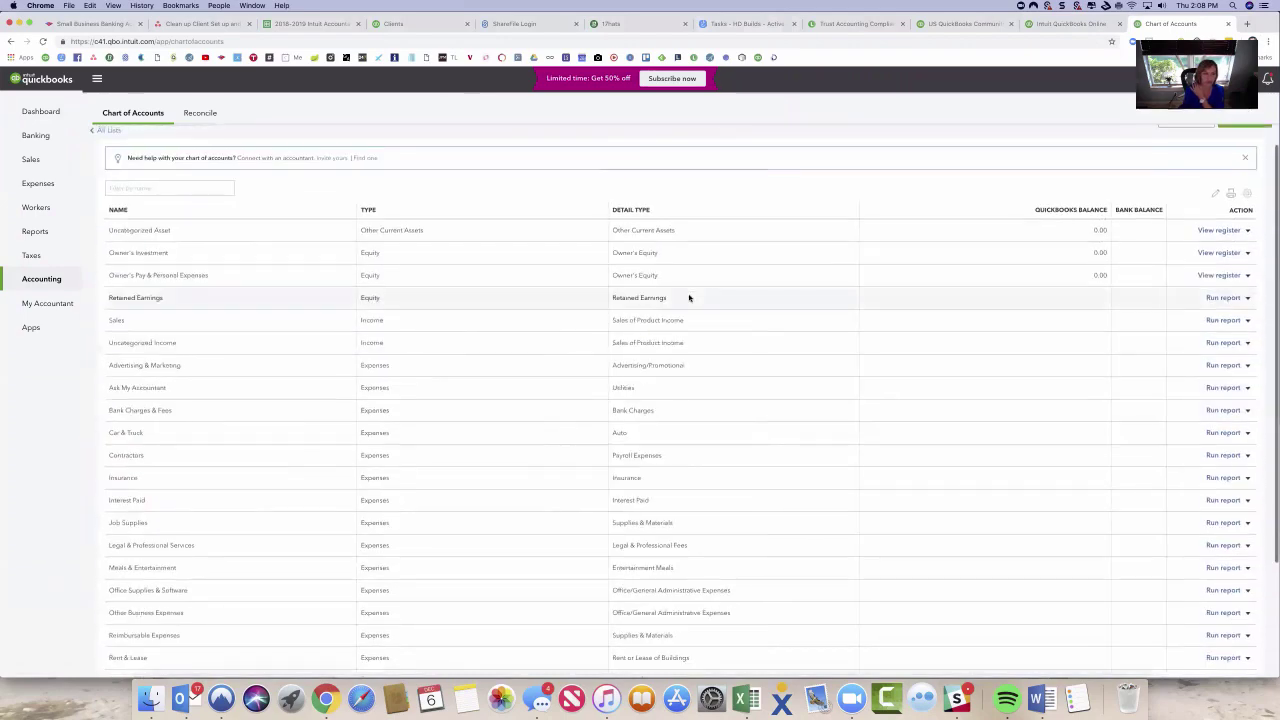
{"action": "scroll", "coordinate": [689, 297], "scroll_direction": "down", "scroll_amount": 3}
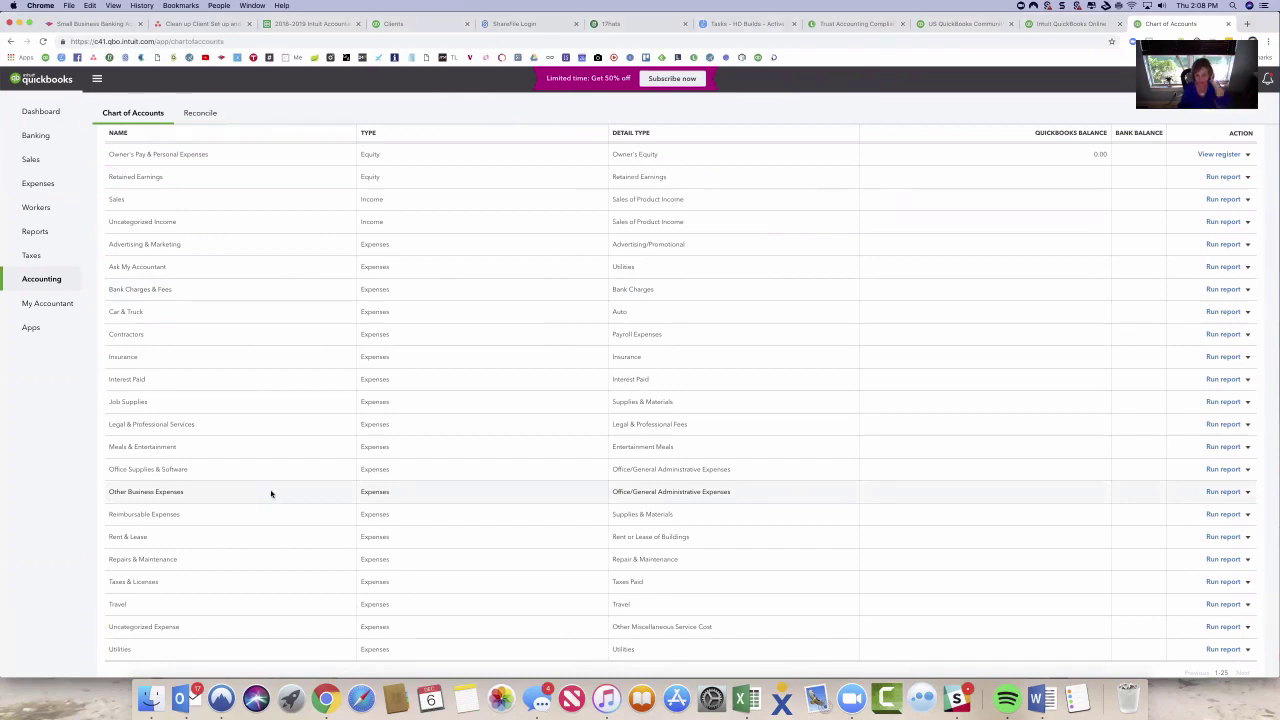
Step: Sort the chart of accounts by account type in ascending order
{"action": "scroll", "coordinate": [306, 320], "scroll_direction": "up", "scroll_amount": 3}
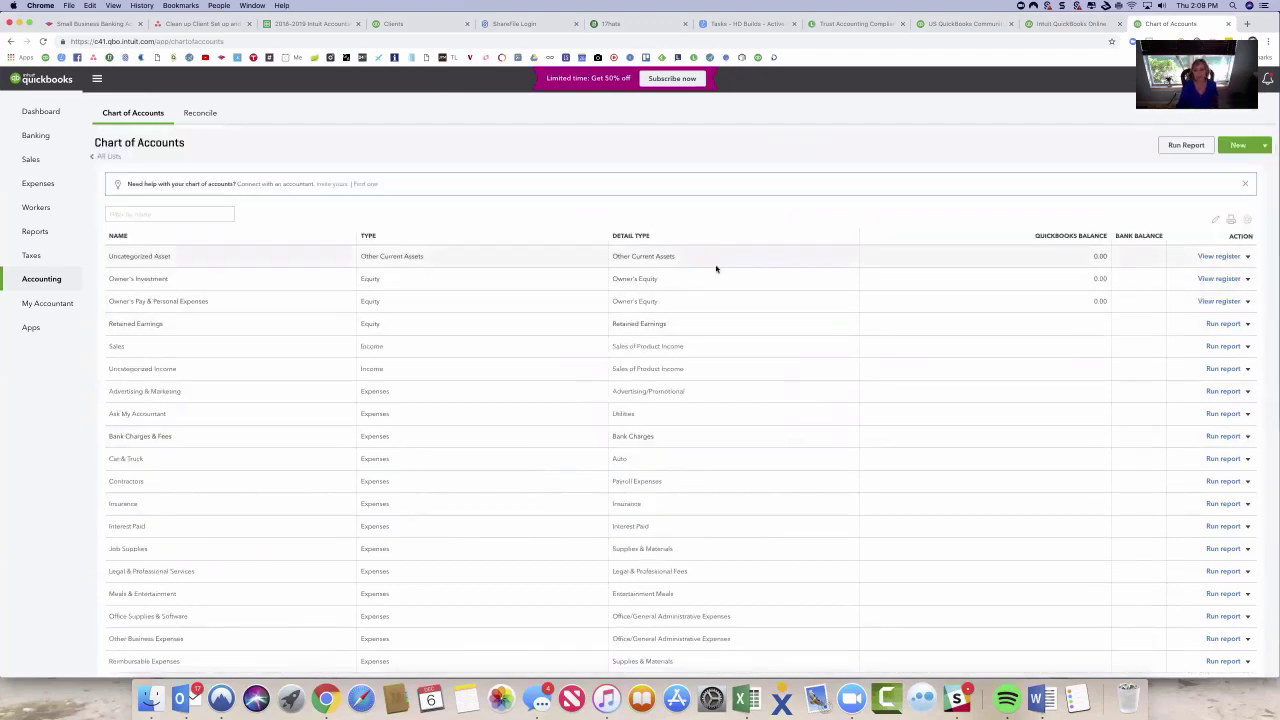
{"action": "left_click", "coordinate": [368, 237]}
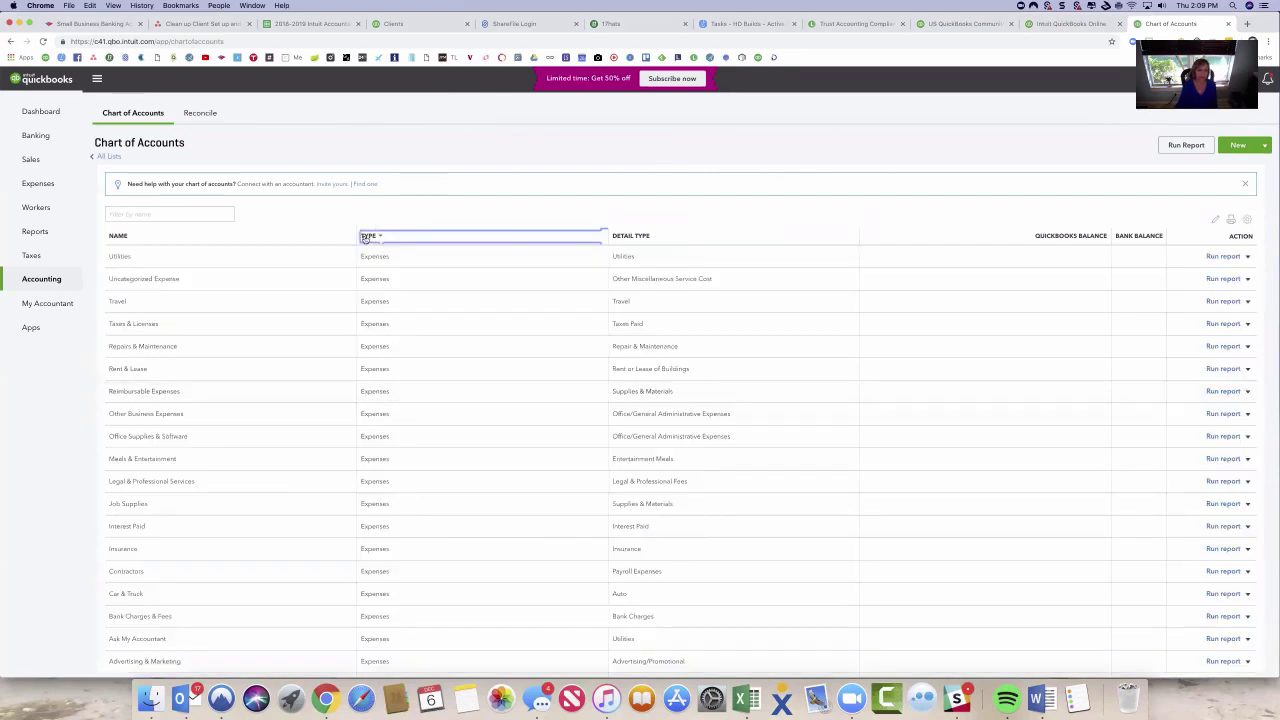
{"action": "left_click", "coordinate": [367, 236]}
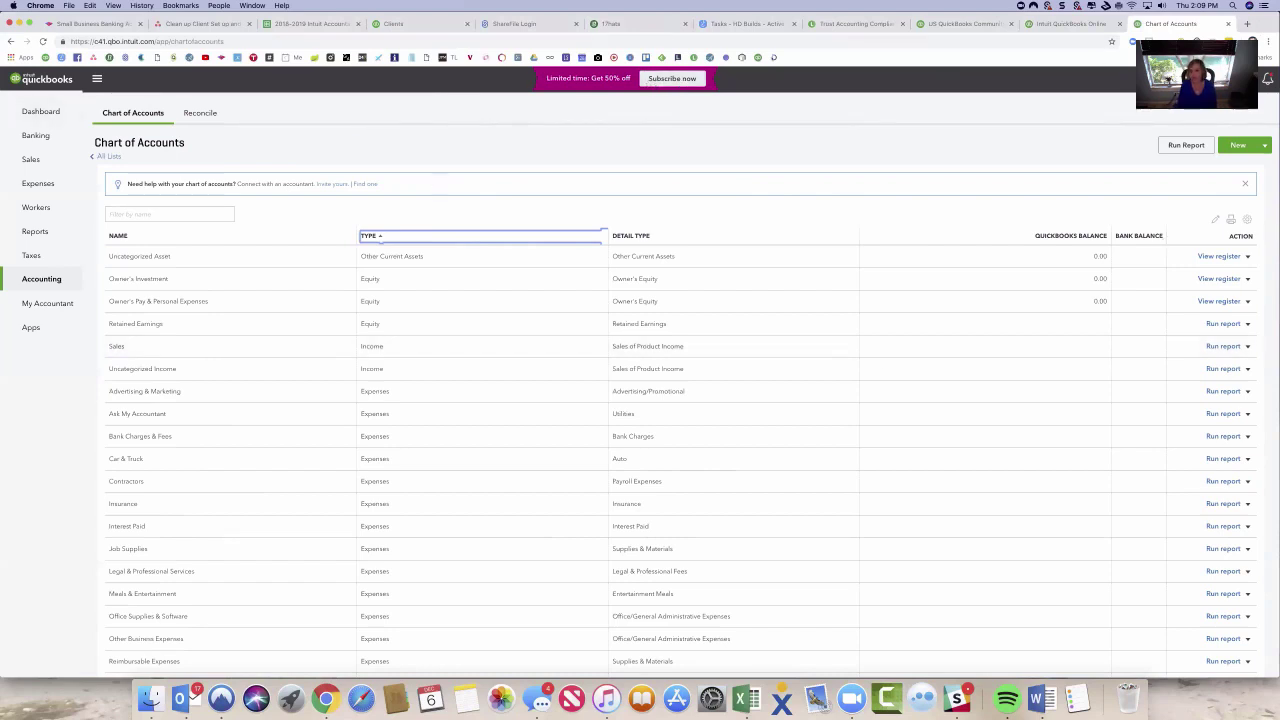
Step: Open QuickBooks' Import Data page and review the accounts, types and detail types in the Excel workbook "Law firm COA formatted for import to QBO.xls"
{"action": "left_click", "coordinate": [1232, 78]}
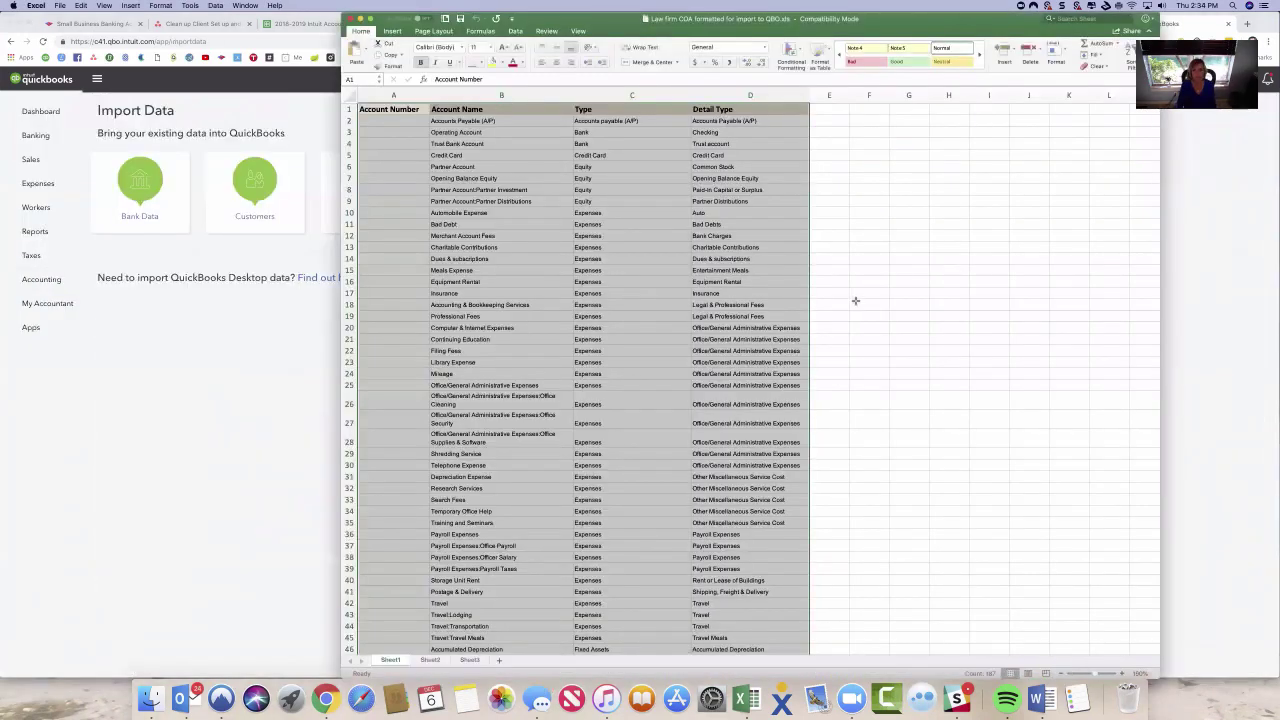
{"action": "left_click", "coordinate": [851, 308]}
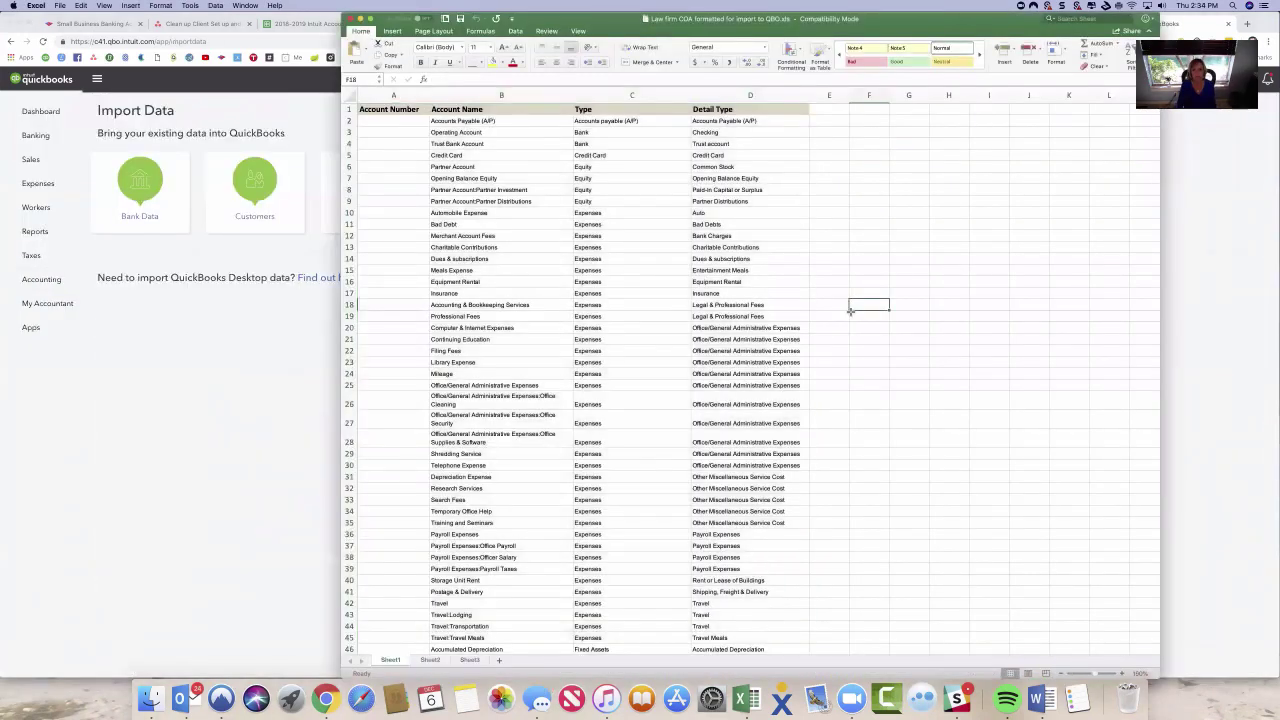
{"action": "scroll", "coordinate": [803, 280], "scroll_direction": "up", "scroll_amount": 3}
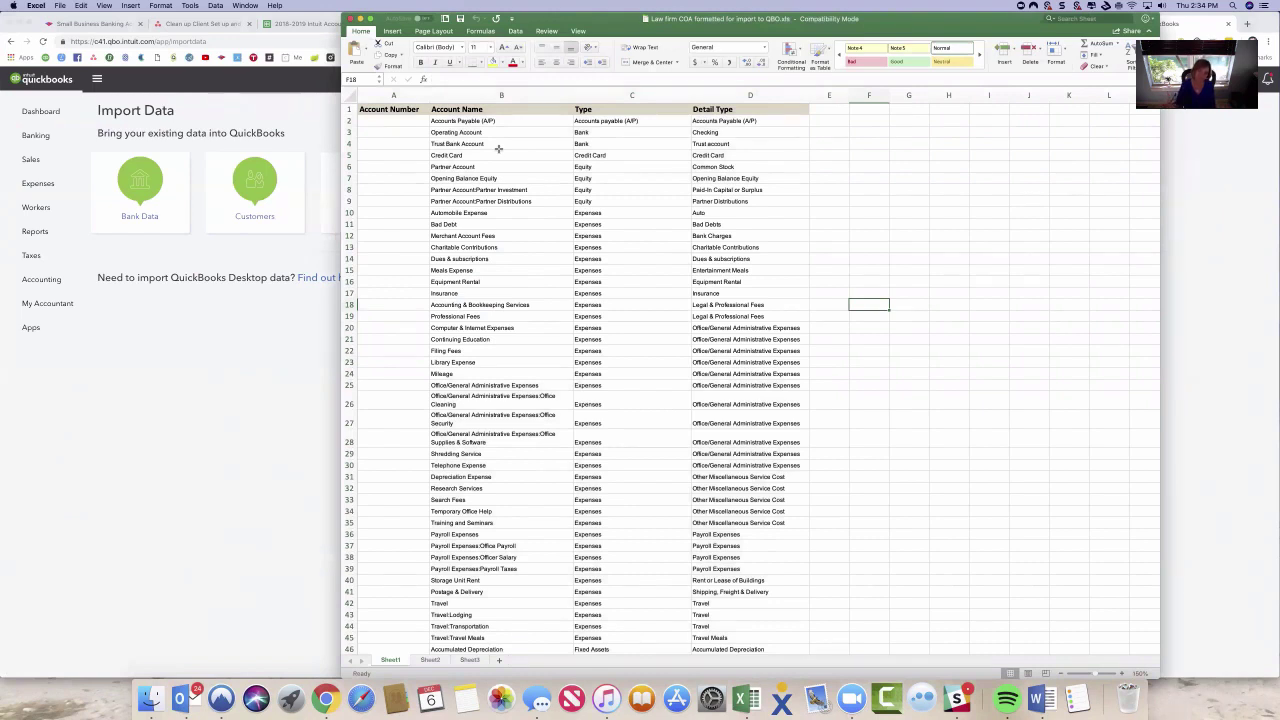
{"action": "scroll", "coordinate": [498, 148], "scroll_direction": "down", "scroll_amount": 5}
{"action": "scroll", "coordinate": [539, 311], "scroll_direction": "down", "scroll_amount": 8}
{"action": "scroll", "coordinate": [539, 311], "scroll_direction": "up", "scroll_amount": 13}
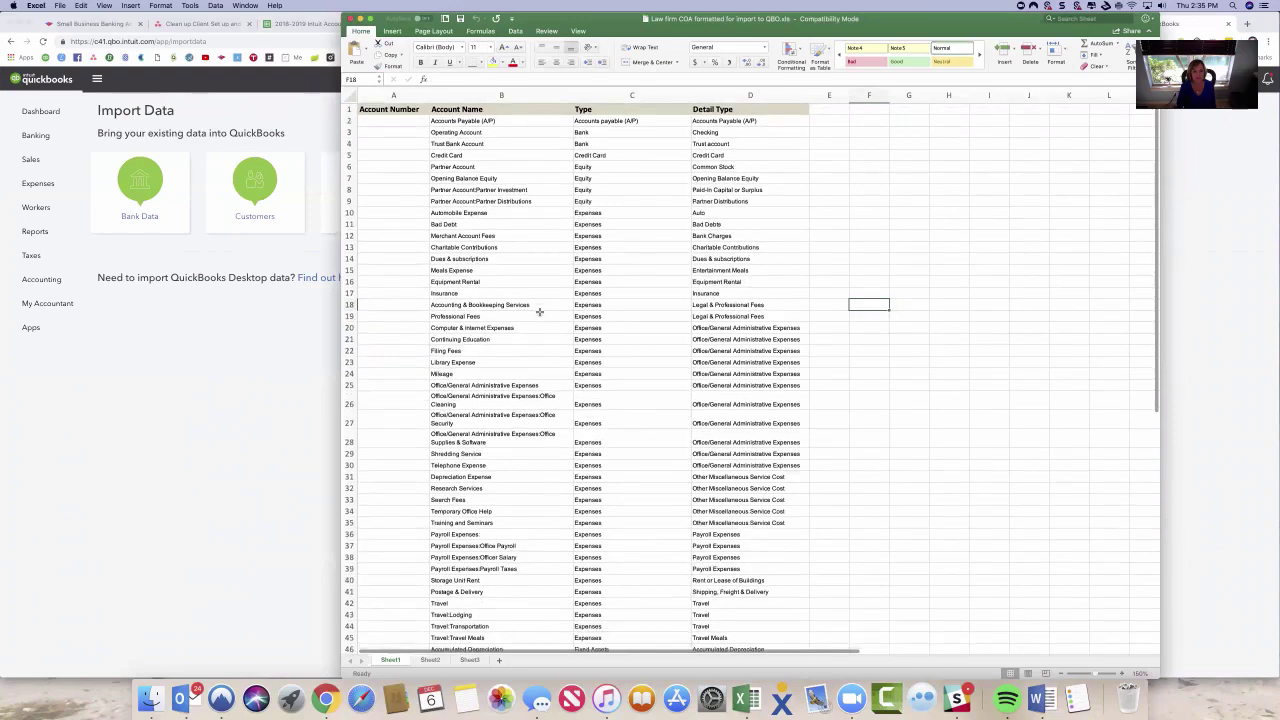
{"action": "scroll", "coordinate": [539, 311], "scroll_direction": "down", "scroll_amount": 20}
{"action": "scroll", "coordinate": [528, 361], "scroll_direction": "up", "scroll_amount": 3}
{"action": "scroll", "coordinate": [528, 345], "scroll_direction": "up", "scroll_amount": 3}
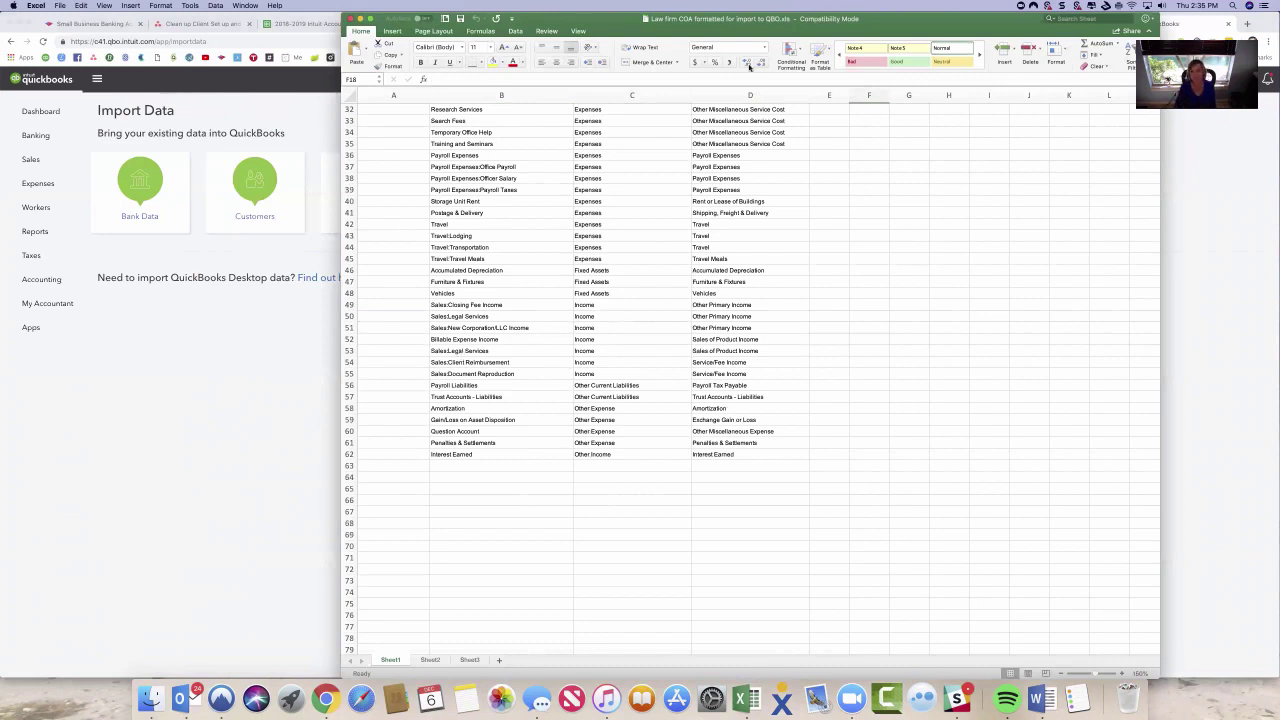
{"action": "left_click_drag", "start_coordinate": [760, 22], "coordinate": [796, 48]}
{"action": "scroll", "coordinate": [423, 155], "scroll_direction": "up", "scroll_amount": 10}
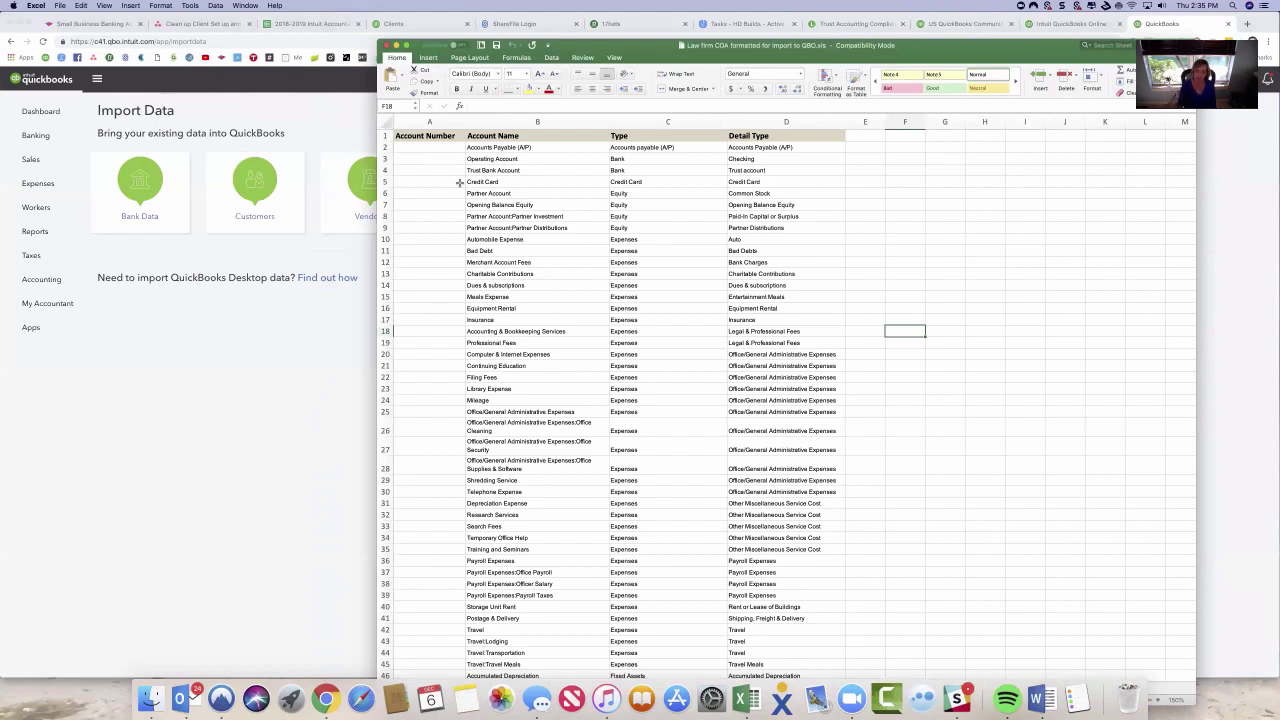
Step: Close the Excel workbook and choose "Law firm COA formatted for import to QBO.xls" as the file for QuickBooks' Chart of Accounts import
{"action": "scroll", "coordinate": [461, 180], "scroll_direction": "down", "scroll_amount": 1}
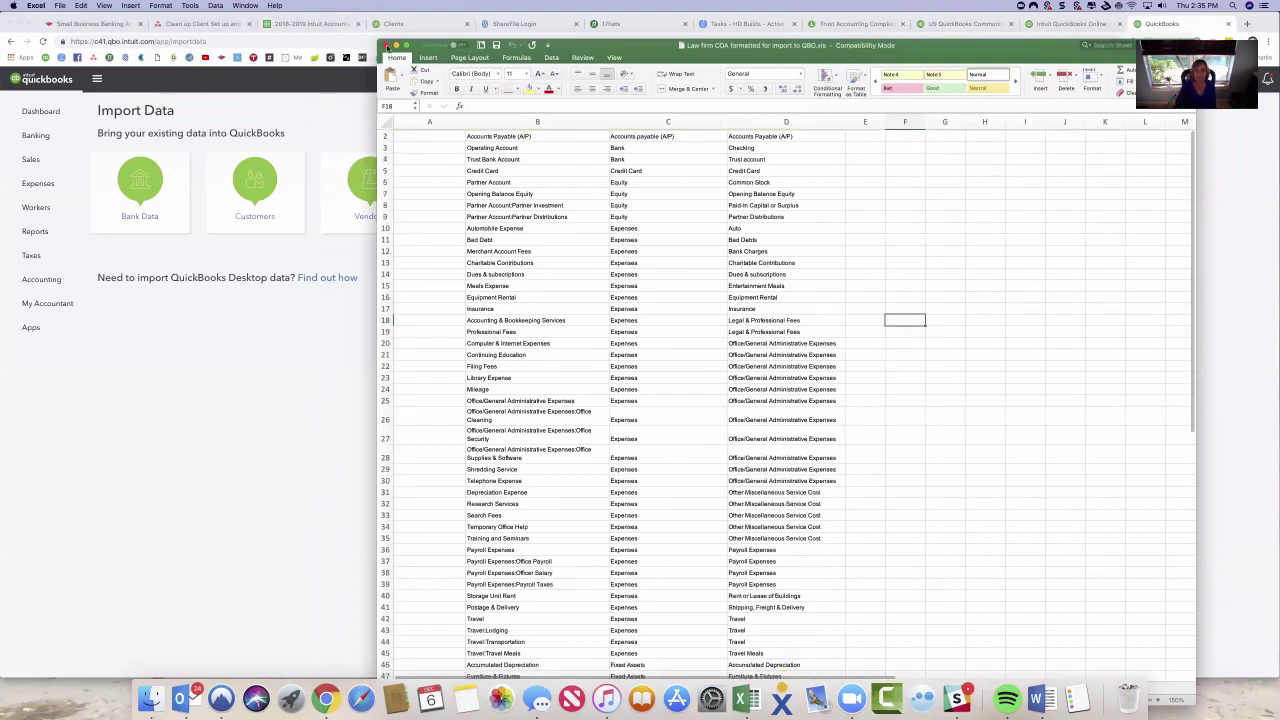
{"action": "left_click", "coordinate": [388, 46]}
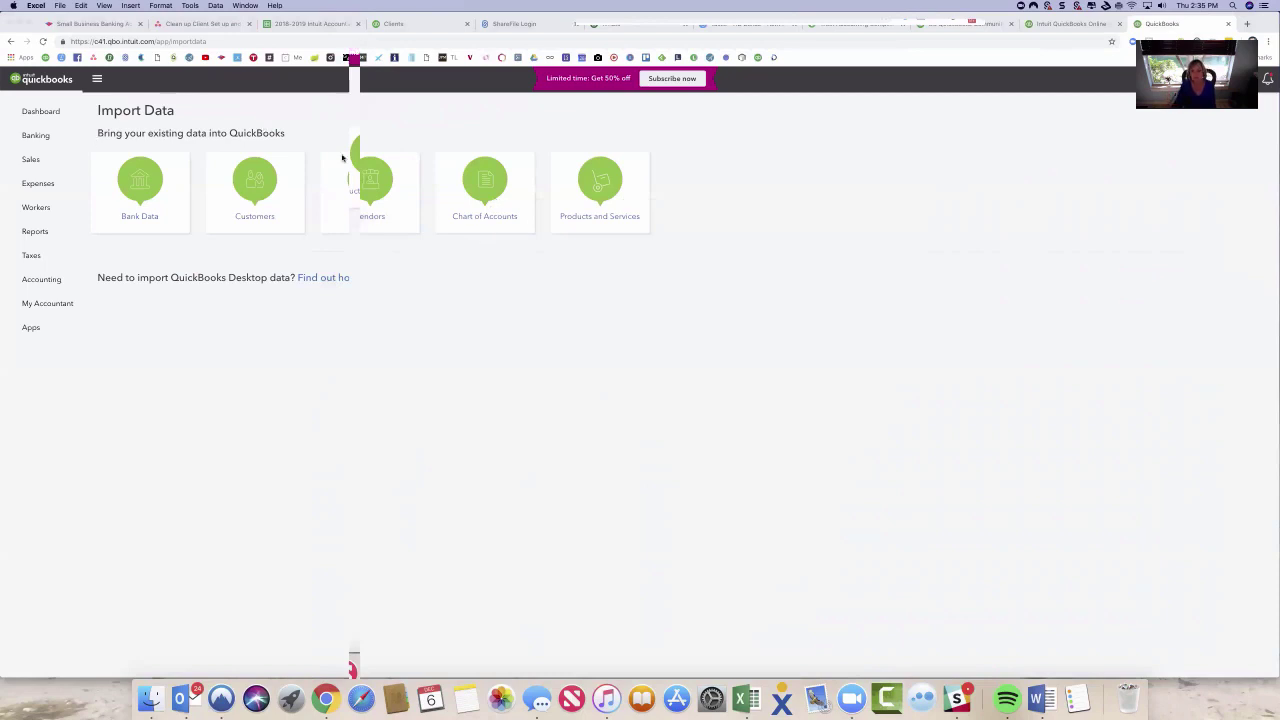
{"action": "left_click", "coordinate": [489, 186]}
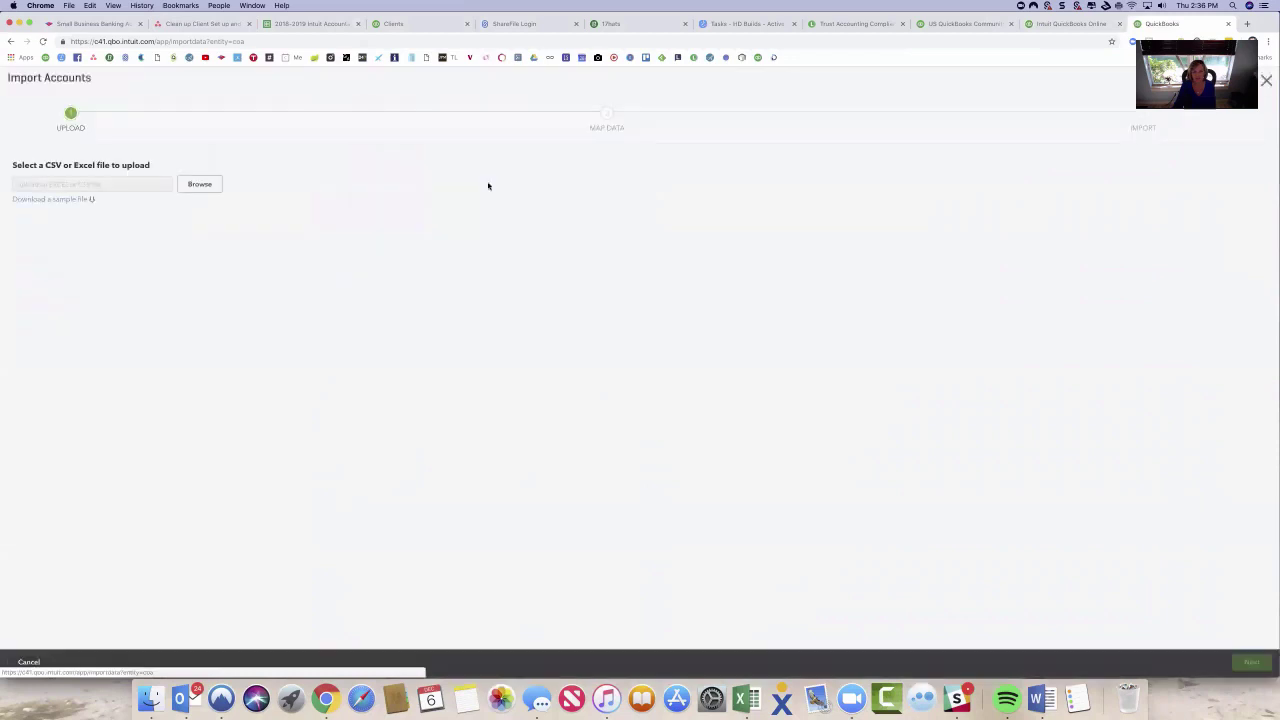
{"action": "left_click", "coordinate": [193, 184]}
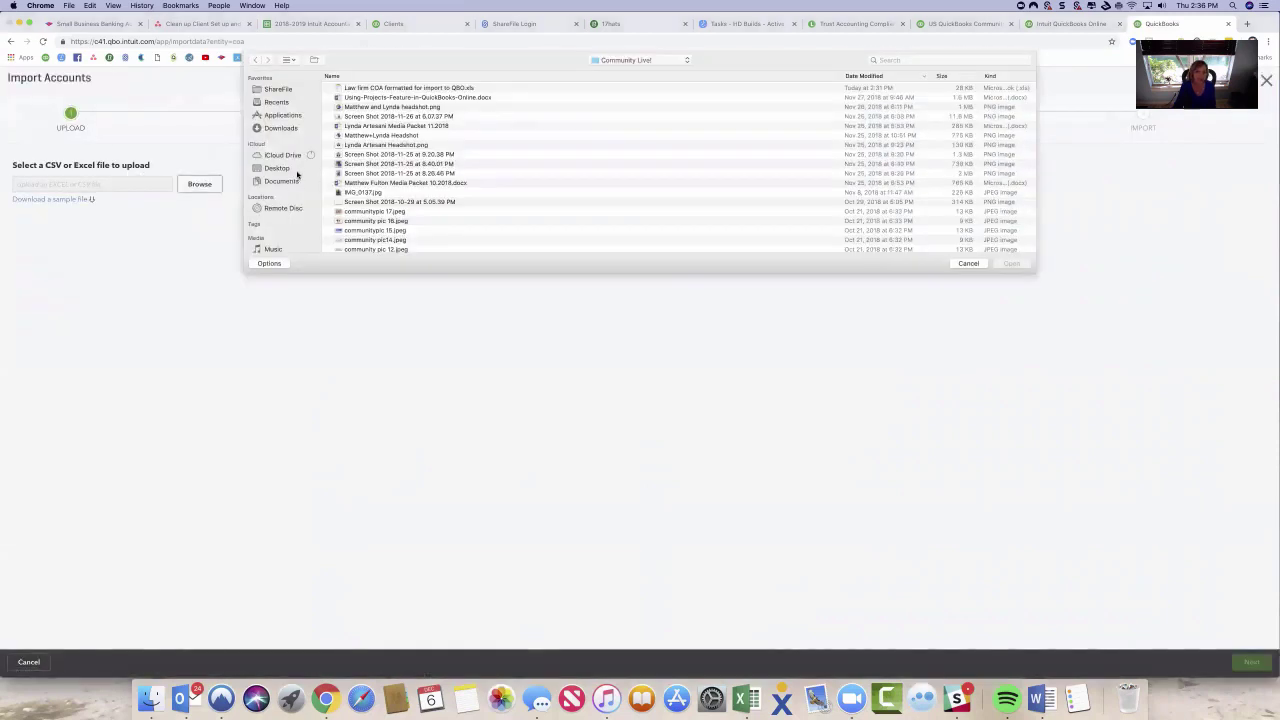
{"action": "scroll", "coordinate": [398, 204], "scroll_direction": "down", "scroll_amount": 3}
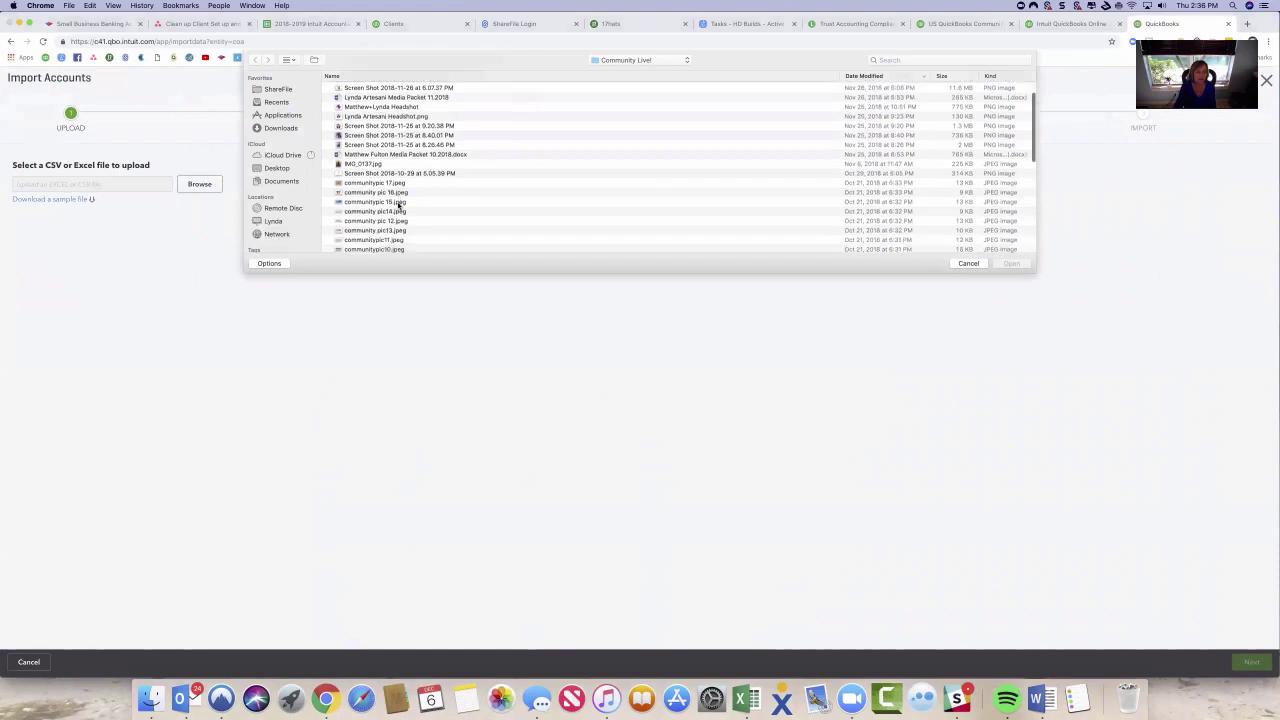
{"action": "scroll", "coordinate": [398, 204], "scroll_direction": "up", "scroll_amount": 3}
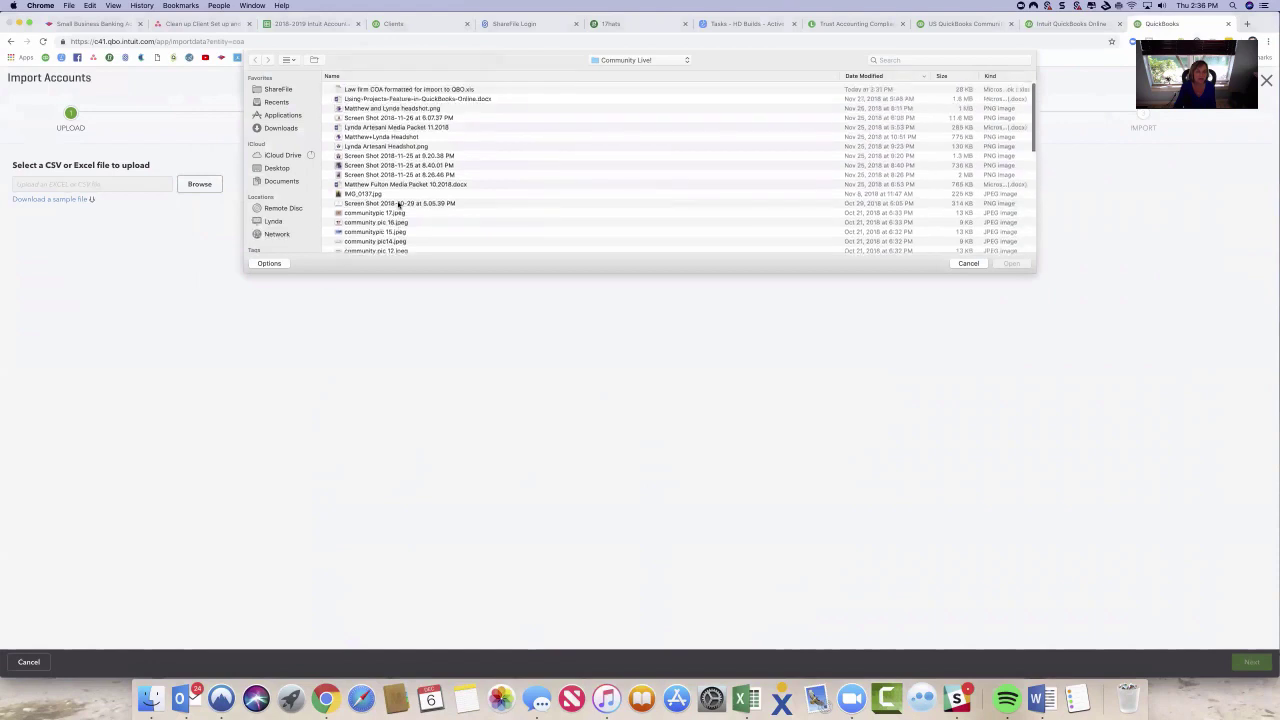
{"action": "left_click", "coordinate": [386, 89]}
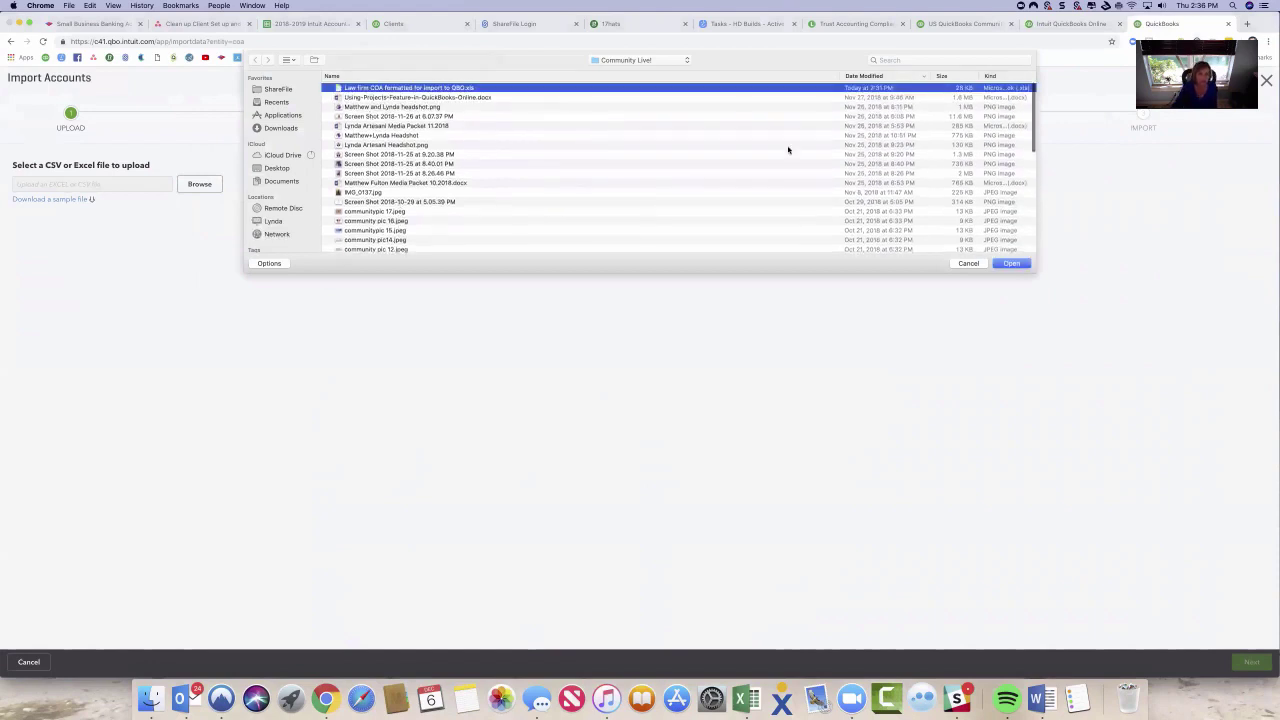
{"action": "left_click", "coordinate": [1012, 263]}
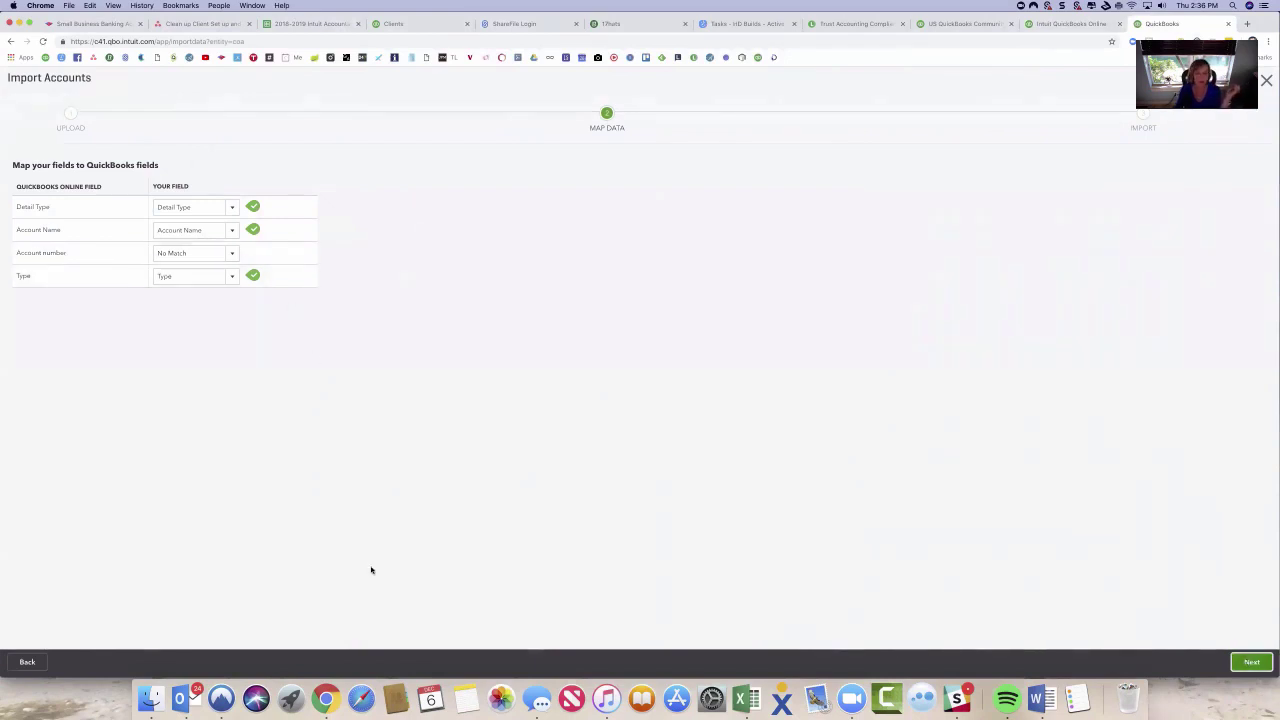
Step: Accept the field mapping with Account number set to No Match, and review the names, types and detail types of the accounts to import
{"action": "left_click", "coordinate": [236, 209]}
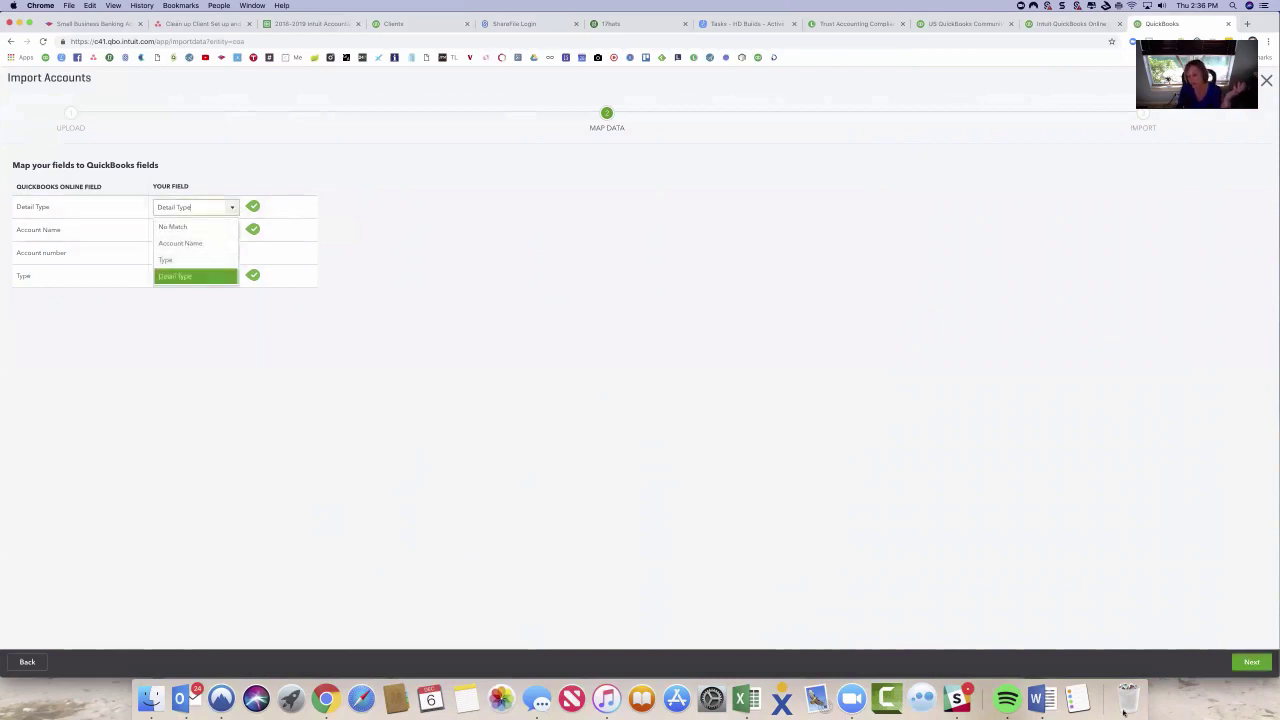
{"action": "left_click", "coordinate": [1250, 661]}
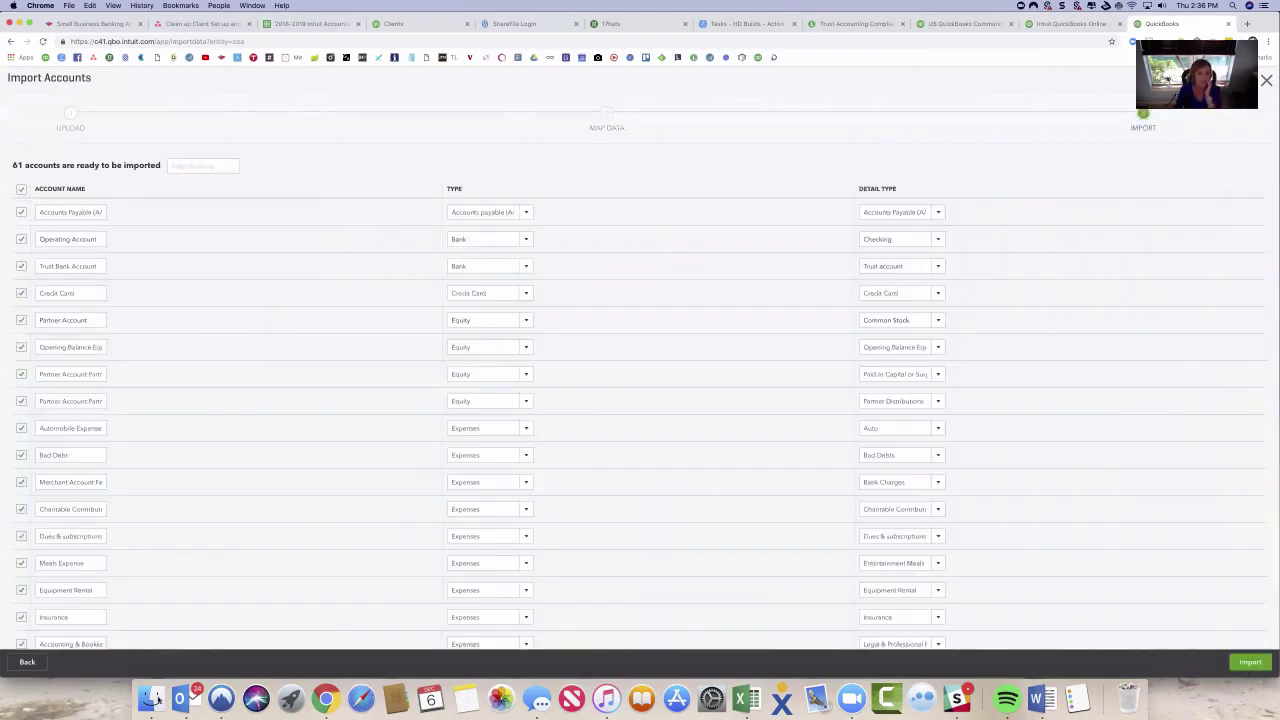
{"action": "scroll", "coordinate": [132, 503], "scroll_direction": "down", "scroll_amount": 2}
{"action": "scroll", "coordinate": [132, 503], "scroll_direction": "down", "scroll_amount": 10}
{"action": "scroll", "coordinate": [132, 503], "scroll_direction": "up", "scroll_amount": 7}
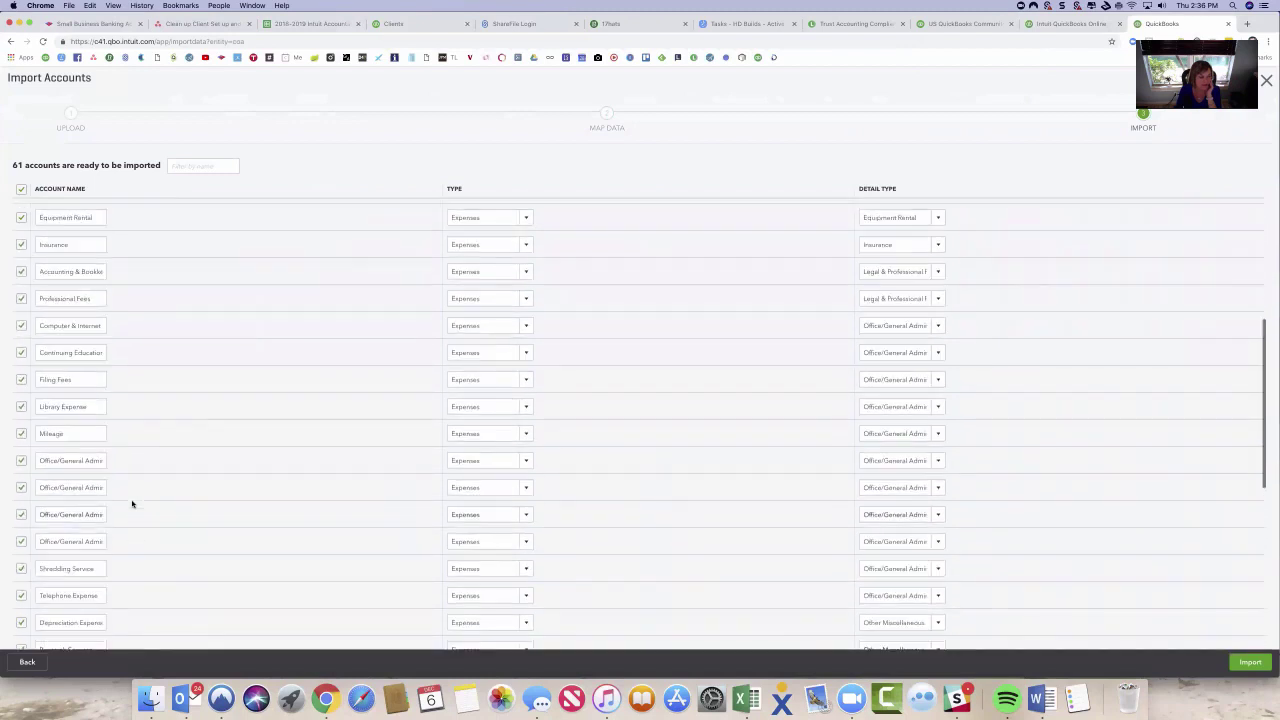
{"action": "scroll", "coordinate": [70, 418], "scroll_direction": "up", "scroll_amount": 5}
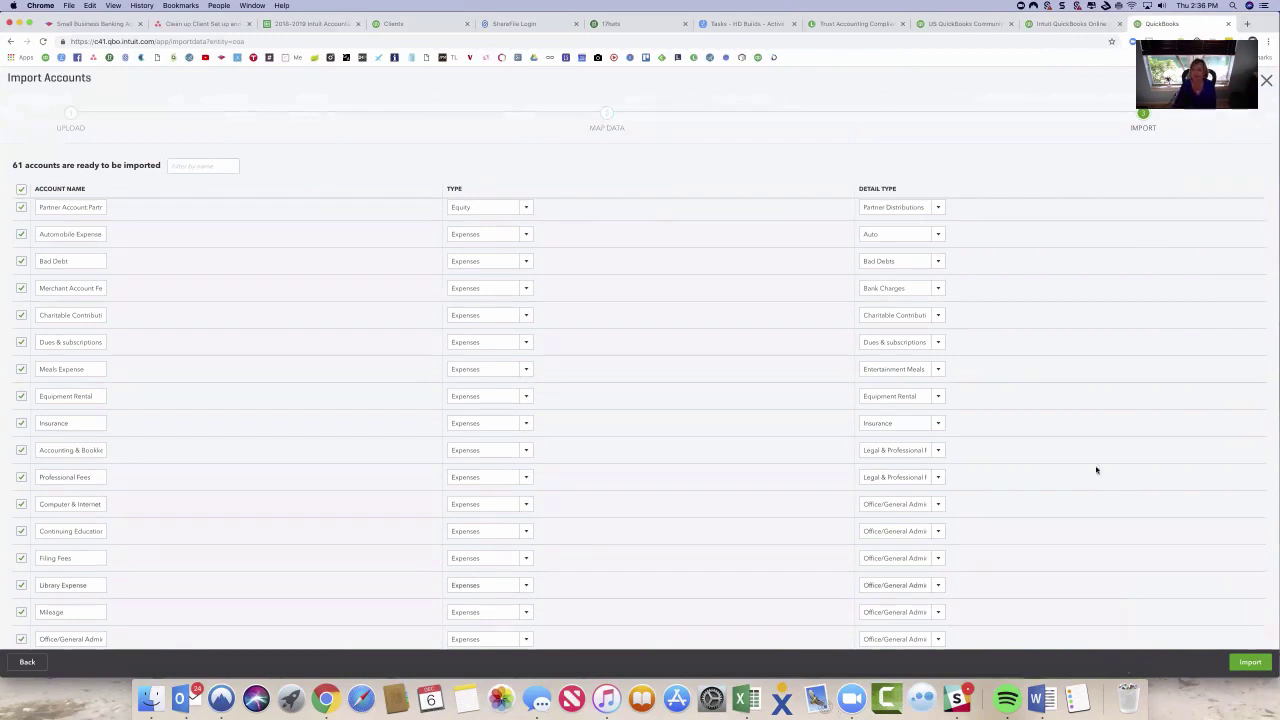
Step: Leave the account import page without saving and review the company's Chart of Accounts, from the bank accounts down to the expenses
{"action": "left_click", "coordinate": [1266, 80]}
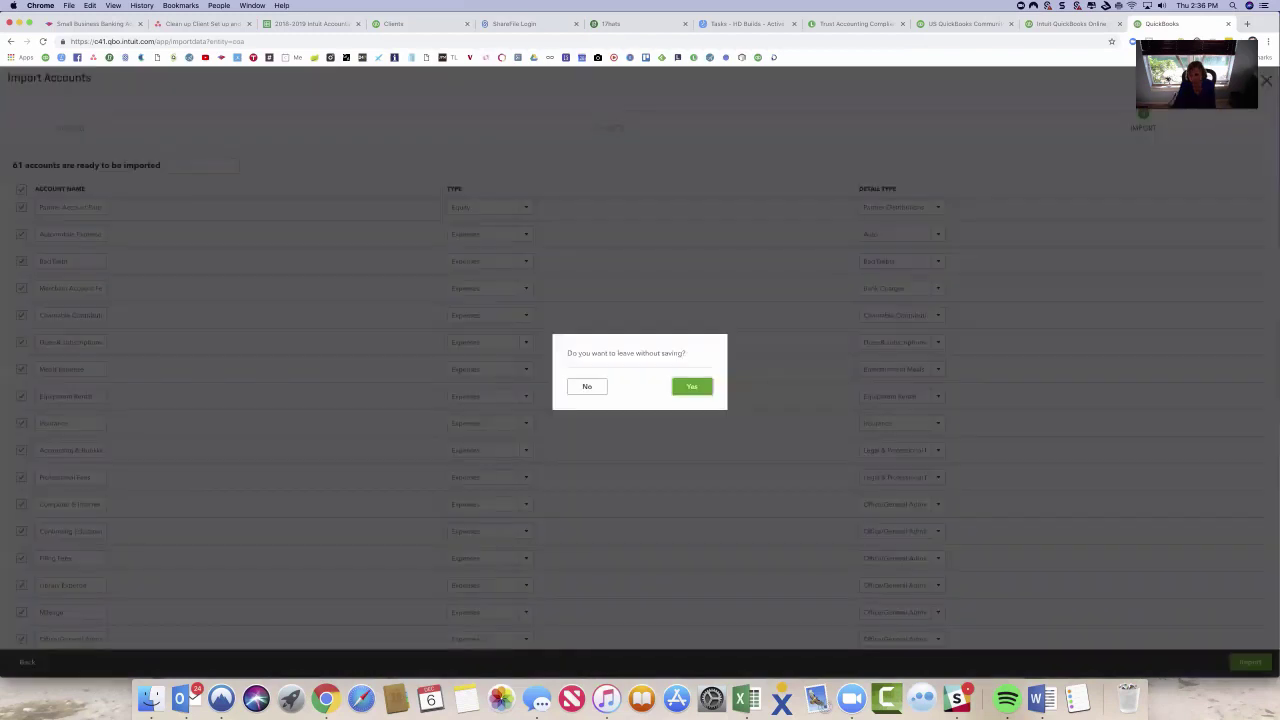
{"action": "left_click", "coordinate": [700, 386]}
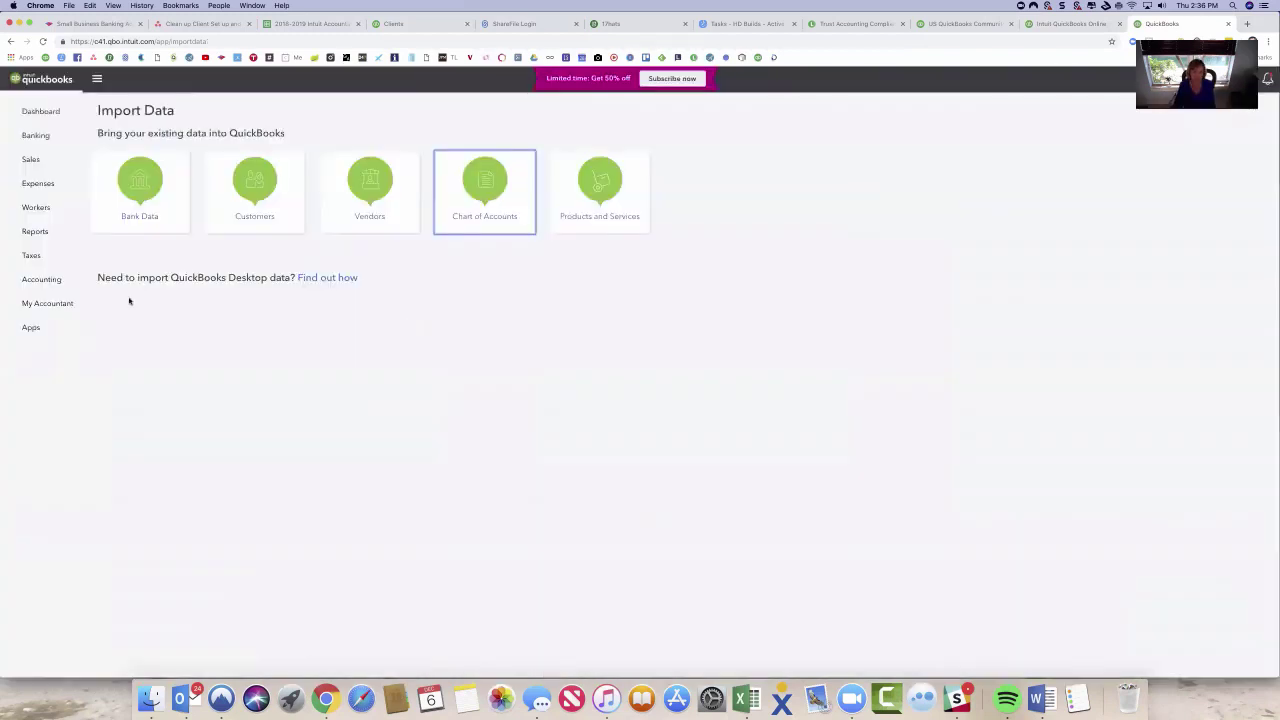
{"action": "mouse_move", "coordinate": [50, 279]}
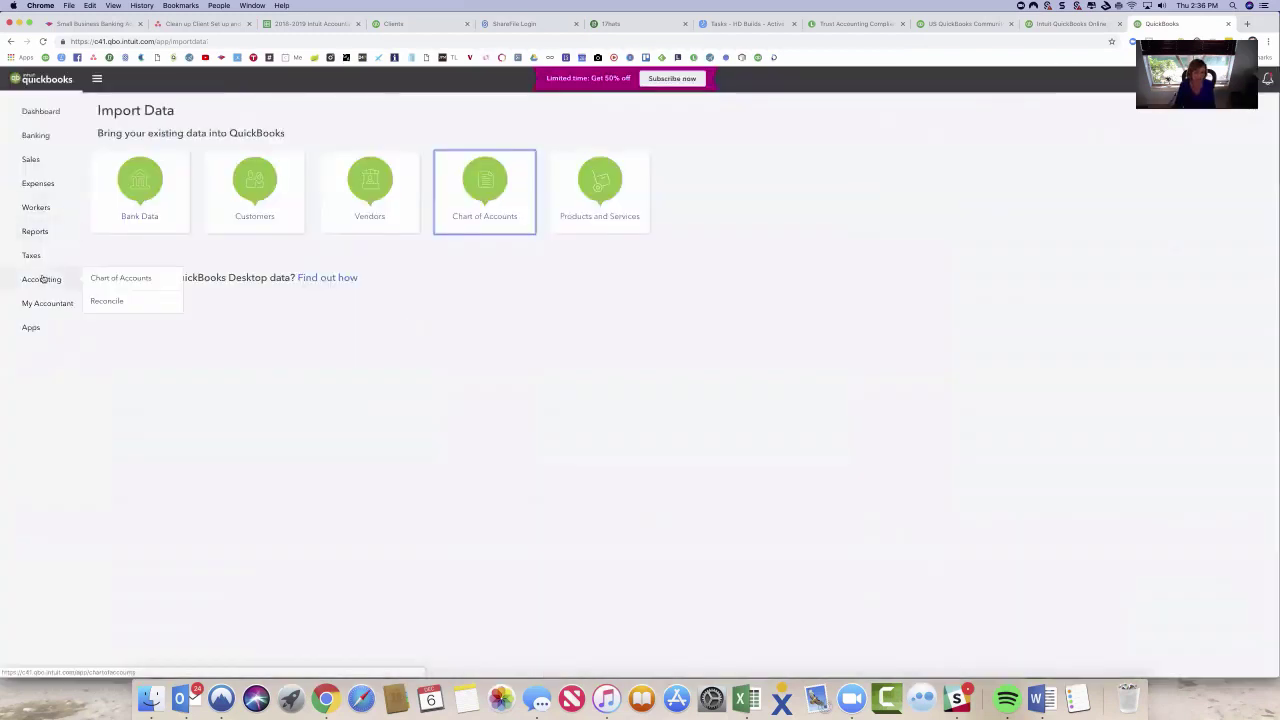
{"action": "left_click", "coordinate": [108, 281]}
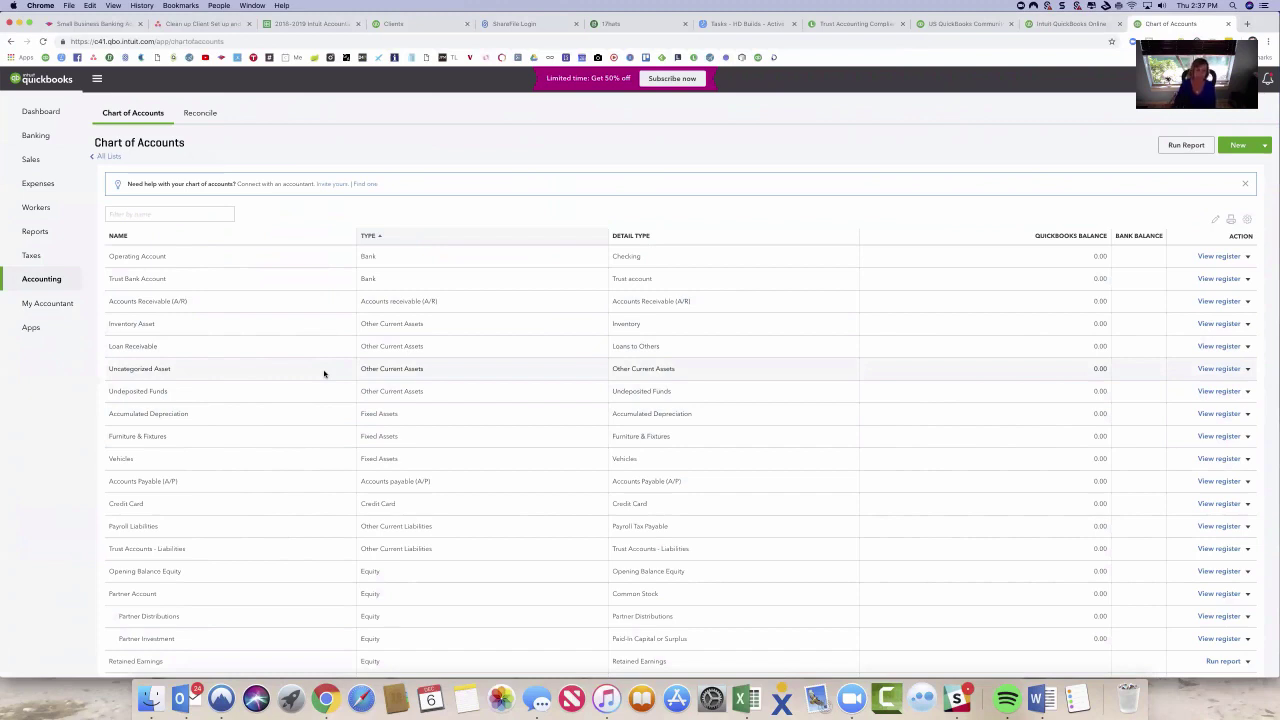
{"action": "scroll", "coordinate": [325, 374], "scroll_direction": "down", "scroll_amount": 4}
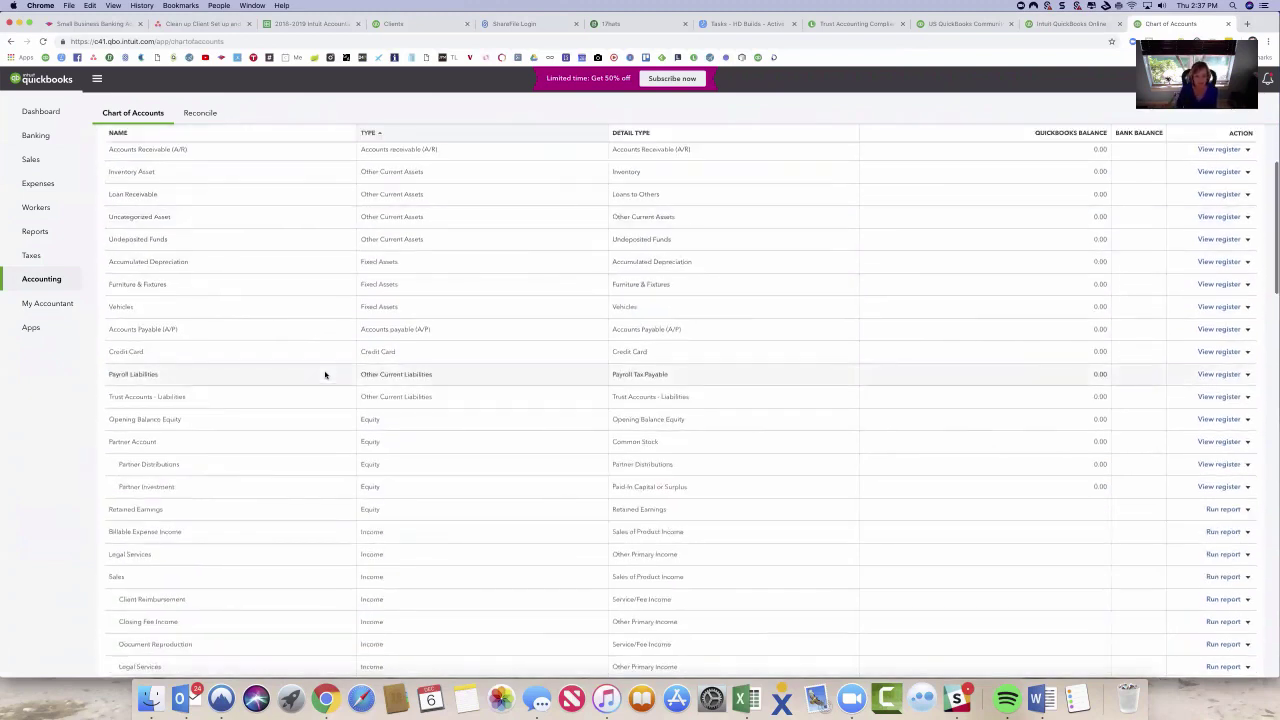
{"action": "scroll", "coordinate": [325, 374], "scroll_direction": "down", "scroll_amount": 1}
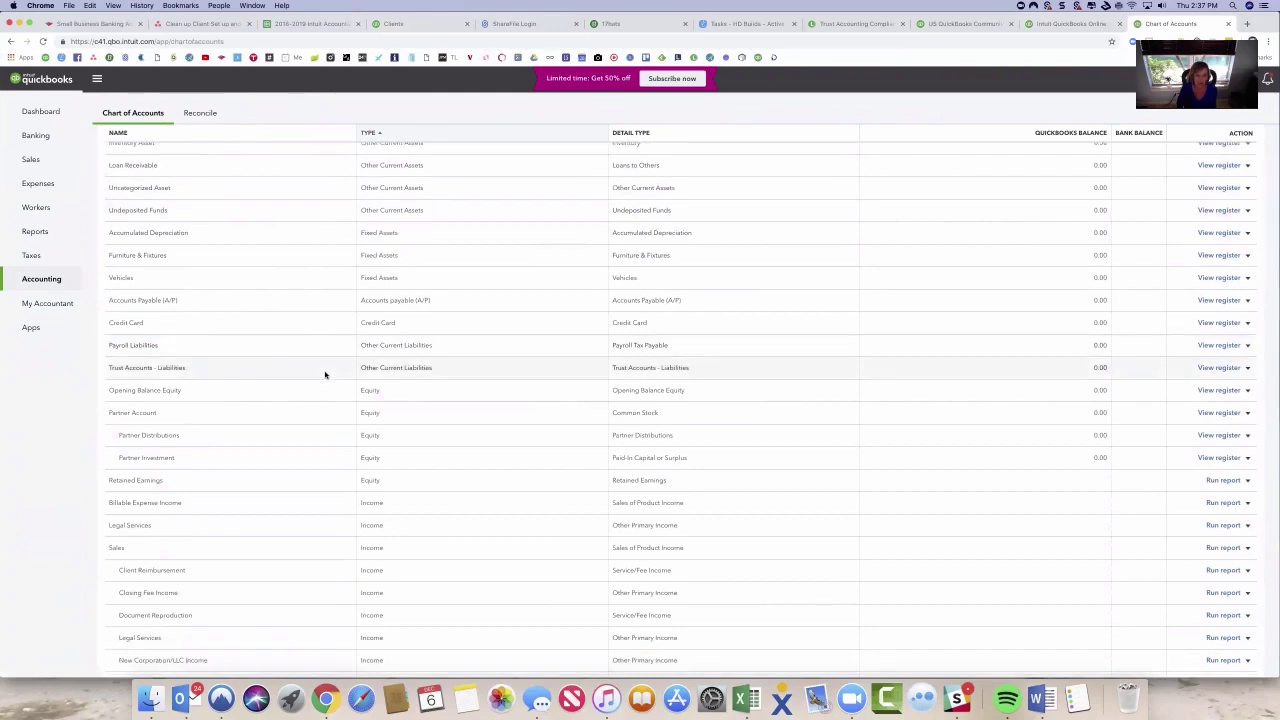
{"action": "scroll", "coordinate": [325, 374], "scroll_direction": "down", "scroll_amount": 2}
{"action": "scroll", "coordinate": [325, 374], "scroll_direction": "down", "scroll_amount": 5}
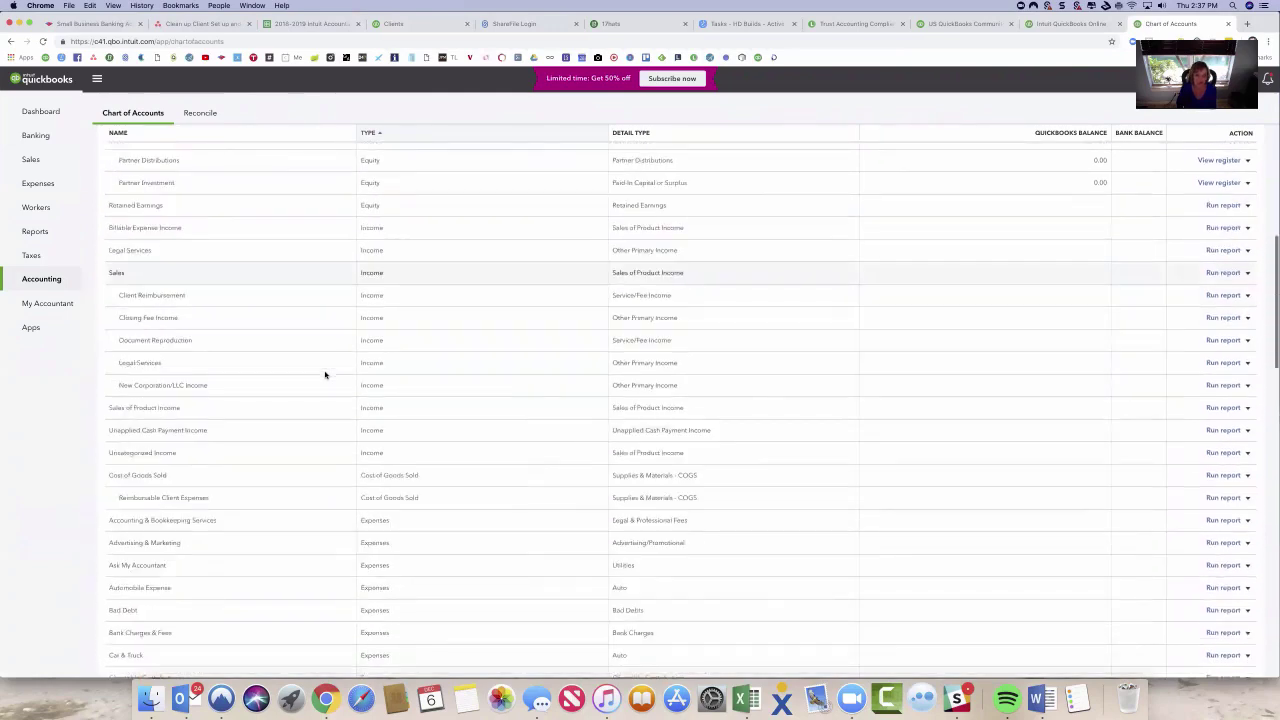